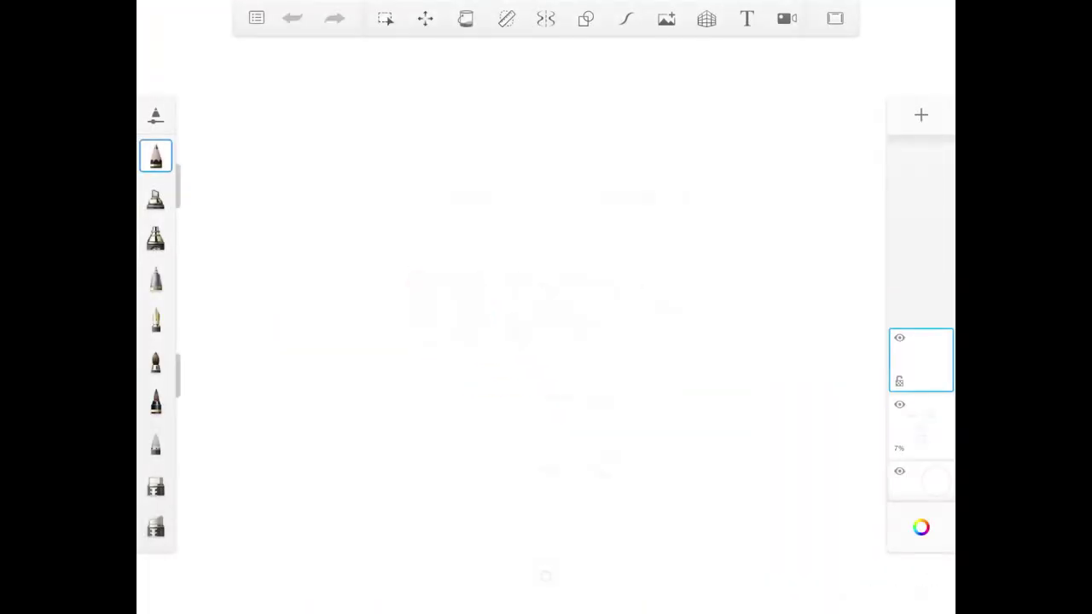
Browse the colour swatches, then return to the layer list
left_click(920, 528)
scroll(921, 318, "down", 5)
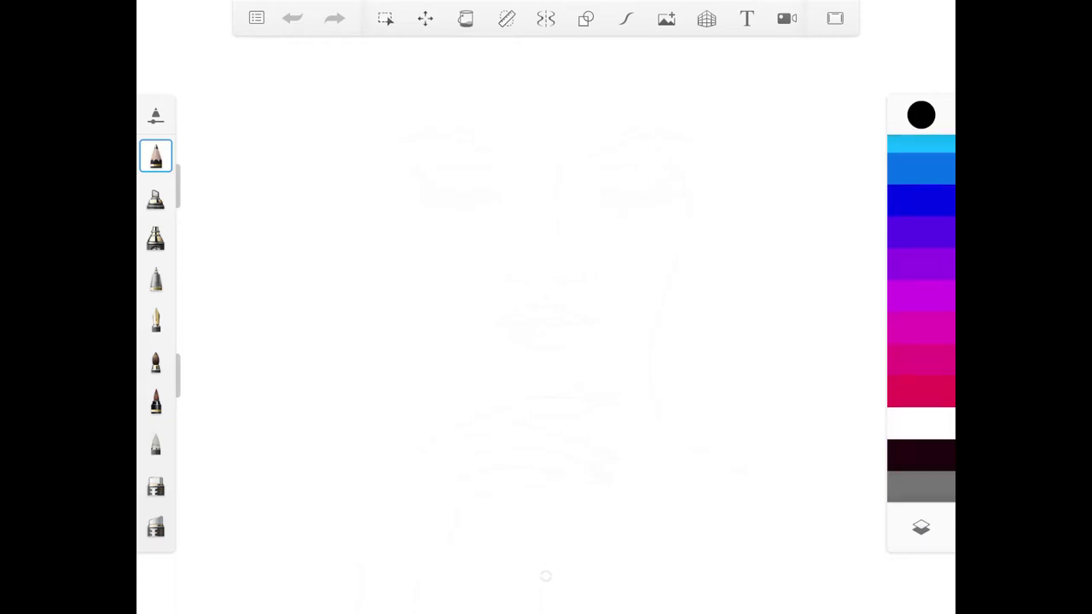
scroll(921, 318, "down", 5)
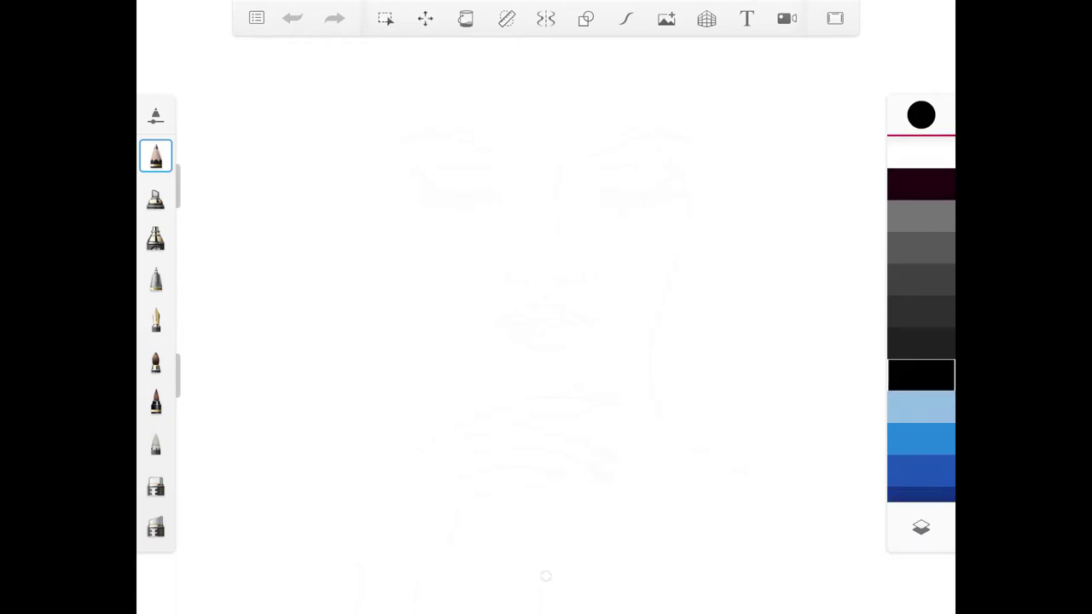
left_click(921, 528)
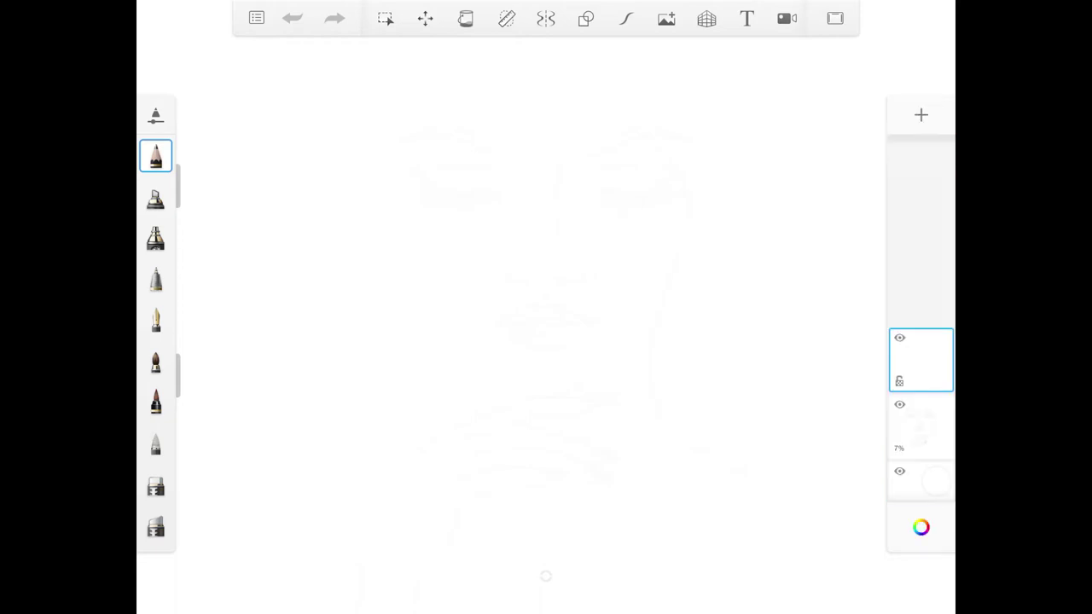
Review the pencil's size and opacity, then enable Predictive Stroke at level 3 and vertical symmetry
left_click(156, 156)
left_click(349, 114)
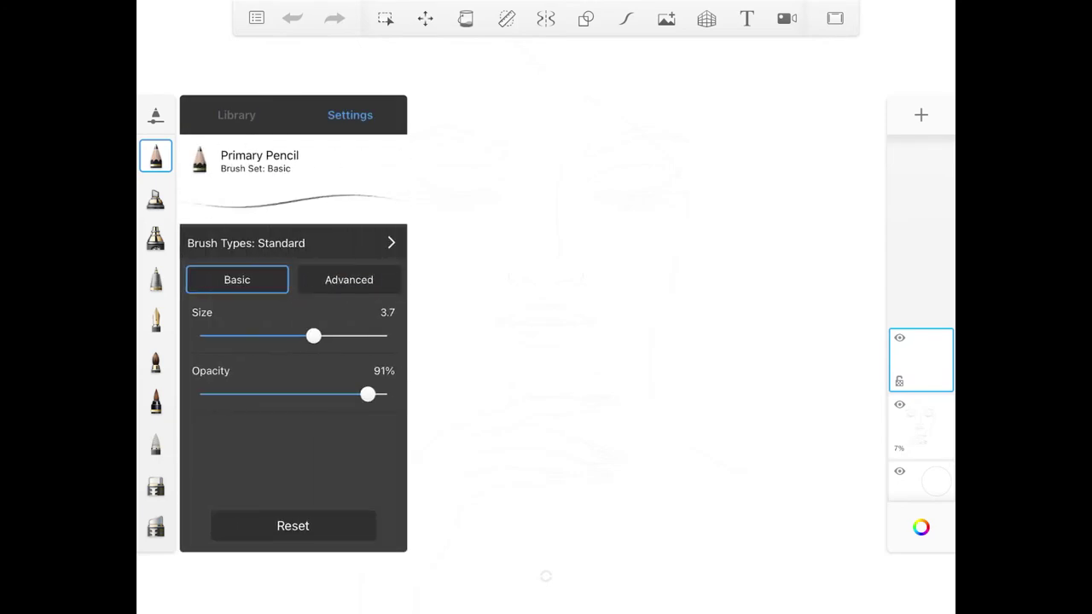
left_click(156, 155)
left_click(626, 18)
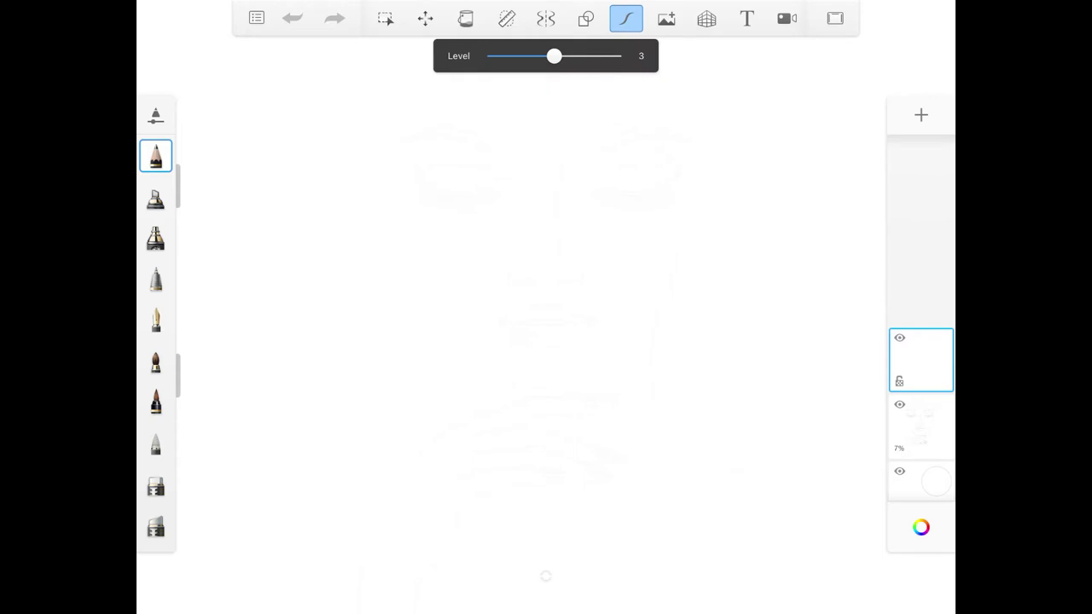
left_click(546, 18)
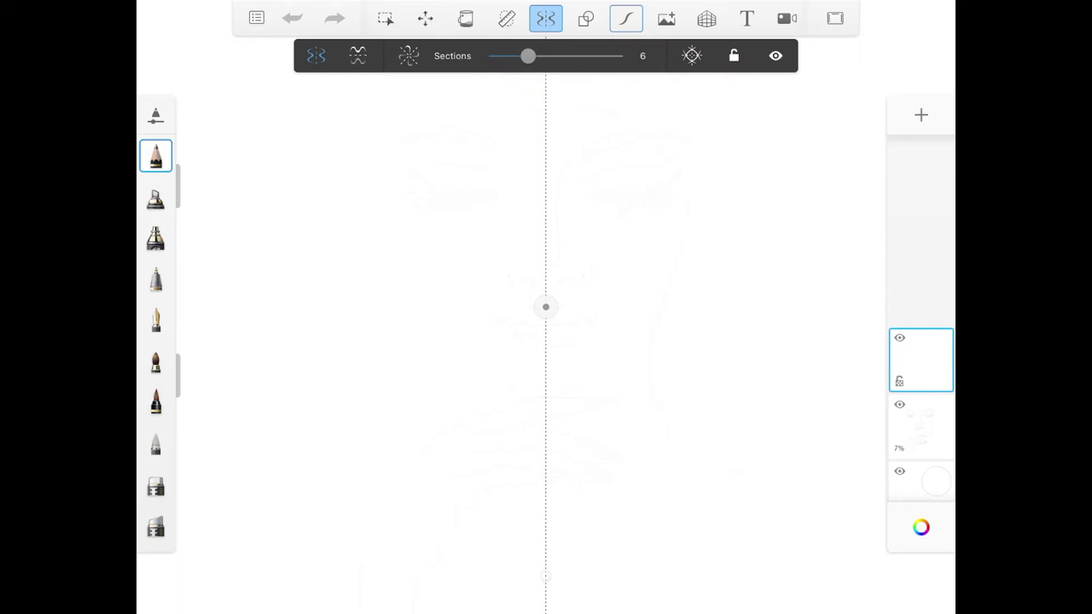
Draw mirrored closed eyelids, brow arcs and nostrils, then lock the symmetry axis
left_click_drag(498, 192, 410, 172)
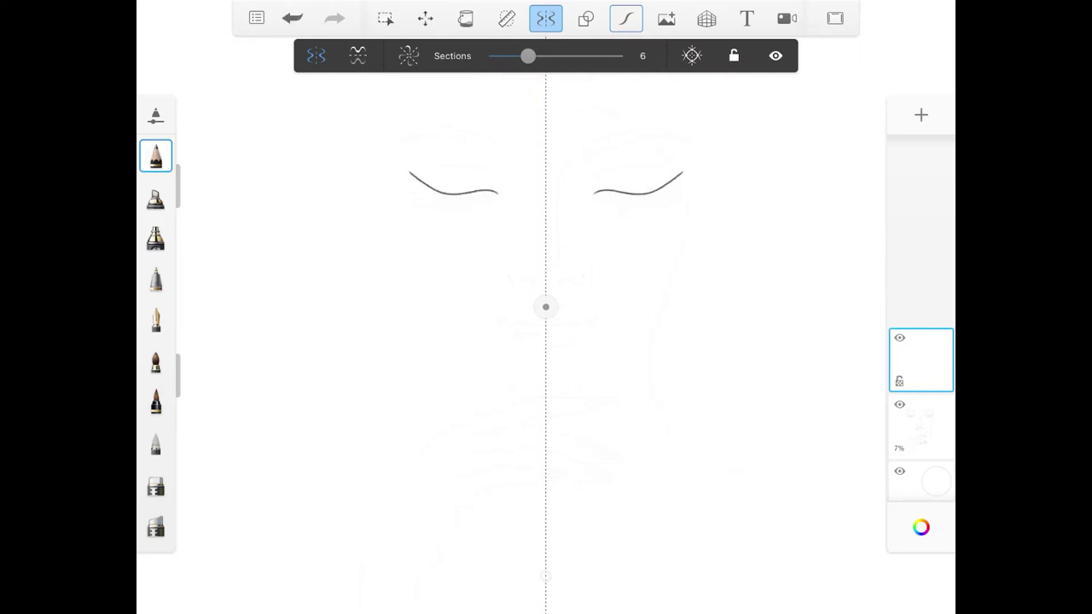
left_click_drag(501, 156, 406, 136)
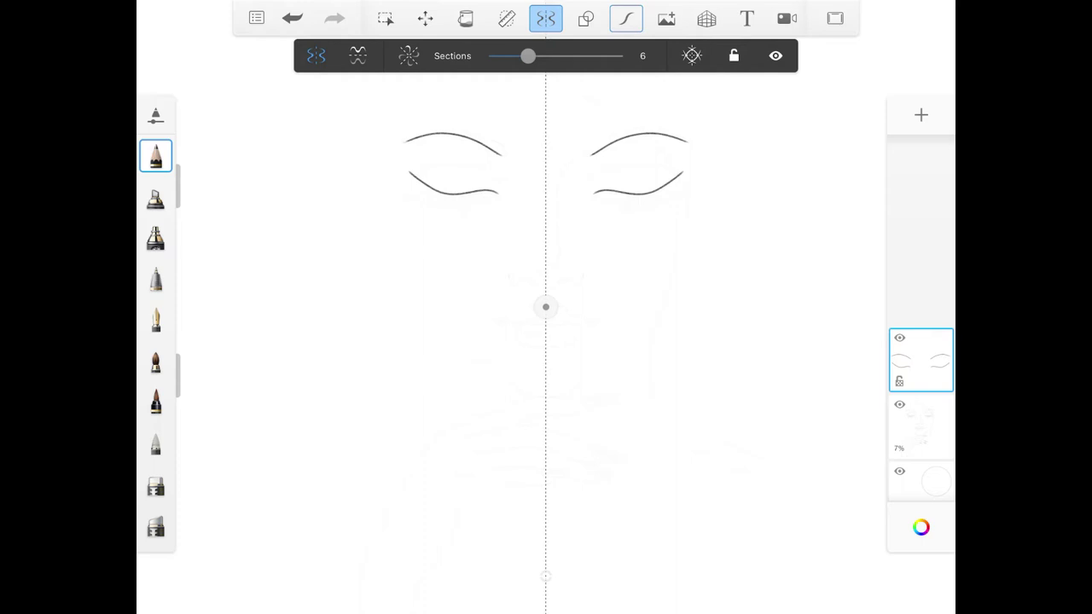
left_click_drag(521, 278, 533, 280)
left_click(734, 56)
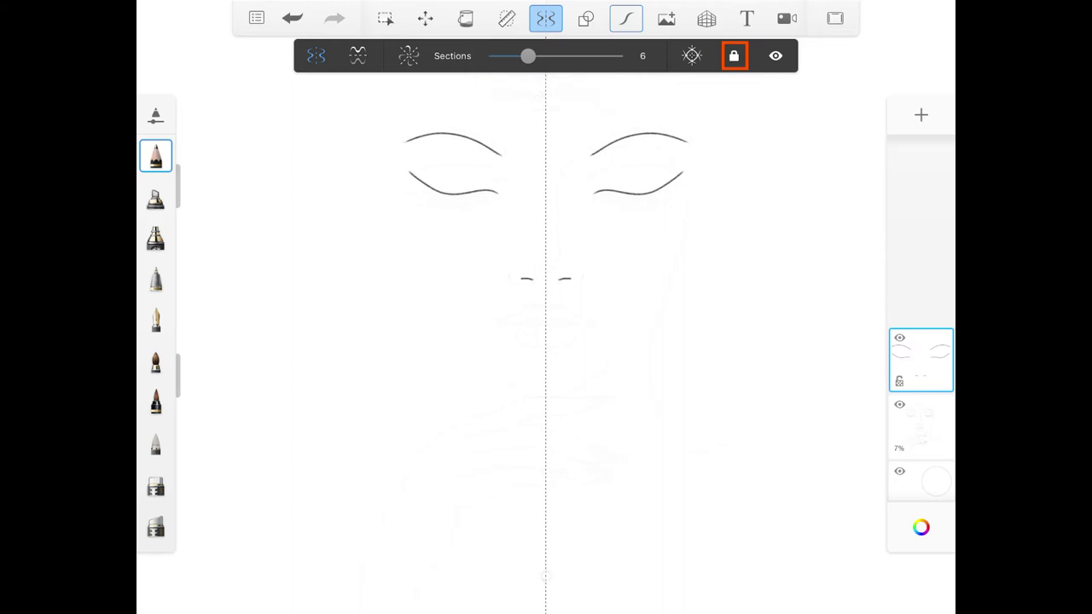
Draw the mirrored lips and chin curve with strokes stopping at the centre line, undoing failed attempts
mouse_move(502, 319)
left_mouse_down()
mouse_move(544, 304)
mouse_move(544, 325)
mouse_move(520, 335)
mouse_move(546, 345)
left_mouse_up()
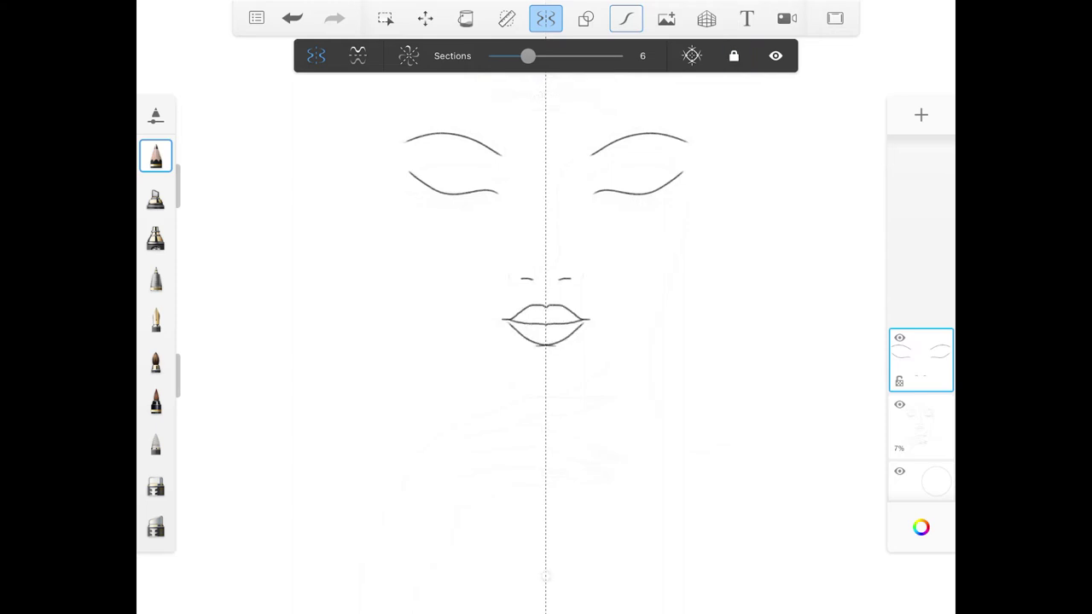
key("ctrl+z")
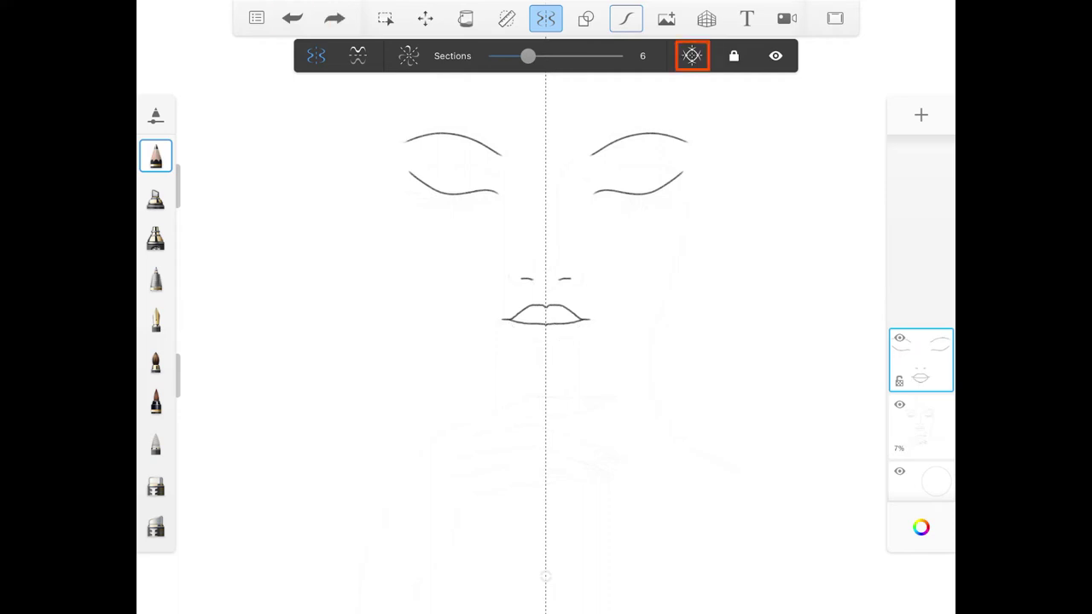
left_click(692, 56)
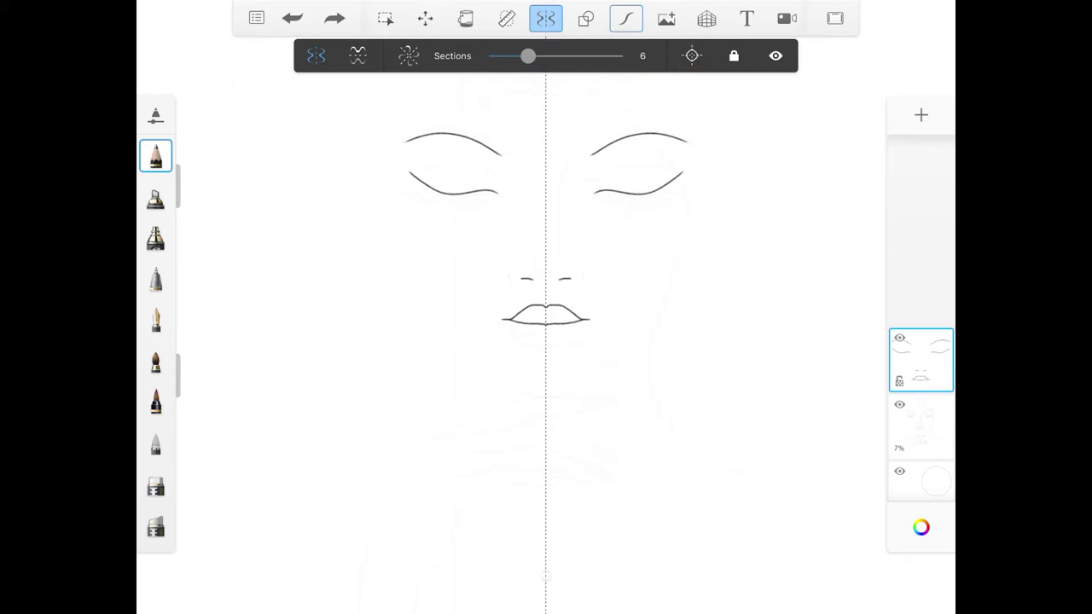
left_click_drag(505, 320, 546, 345)
key("ctrl+z")
mouse_move(466, 350)
left_mouse_down()
mouse_move(493, 380)
mouse_move(546, 397)
left_mouse_up()
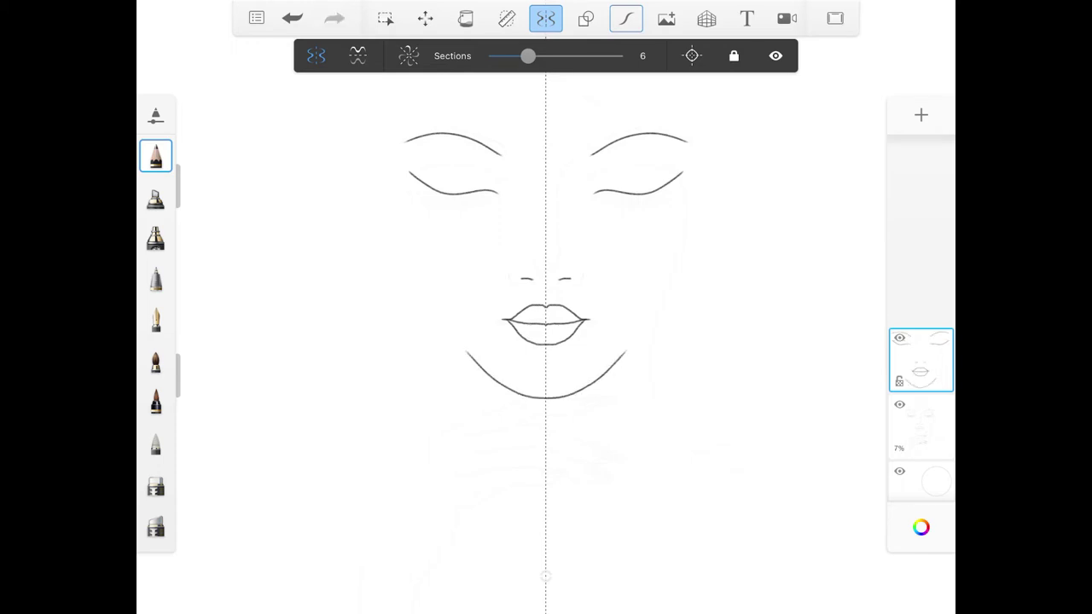
key("ctrl+z")
With symmetry off, sketch the hand's outer edge and long pointed nails under the chin
left_click(546, 18)
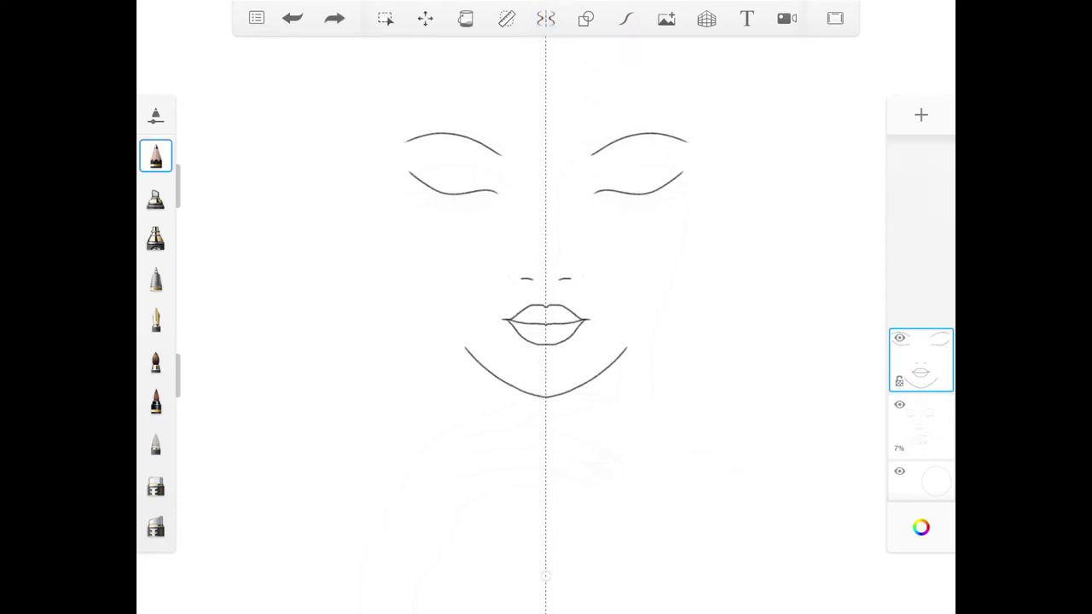
scroll(546, 341, "up", 5)
scroll(555, 256, "down", 5)
mouse_move(733, 164)
left_mouse_down()
mouse_move(411, 246)
mouse_move(256, 503)
mouse_move(247, 607)
left_mouse_up()
mouse_move(727, 167)
left_mouse_down()
mouse_move(732, 181)
mouse_move(725, 162)
left_mouse_up()
left_click_drag(469, 247, 749, 262)
Add finger lines, thumb and wrist, then a hair strand sweeping over the right eye
mouse_move(449, 291)
left_mouse_down()
mouse_move(539, 276)
mouse_move(723, 306)
left_mouse_up()
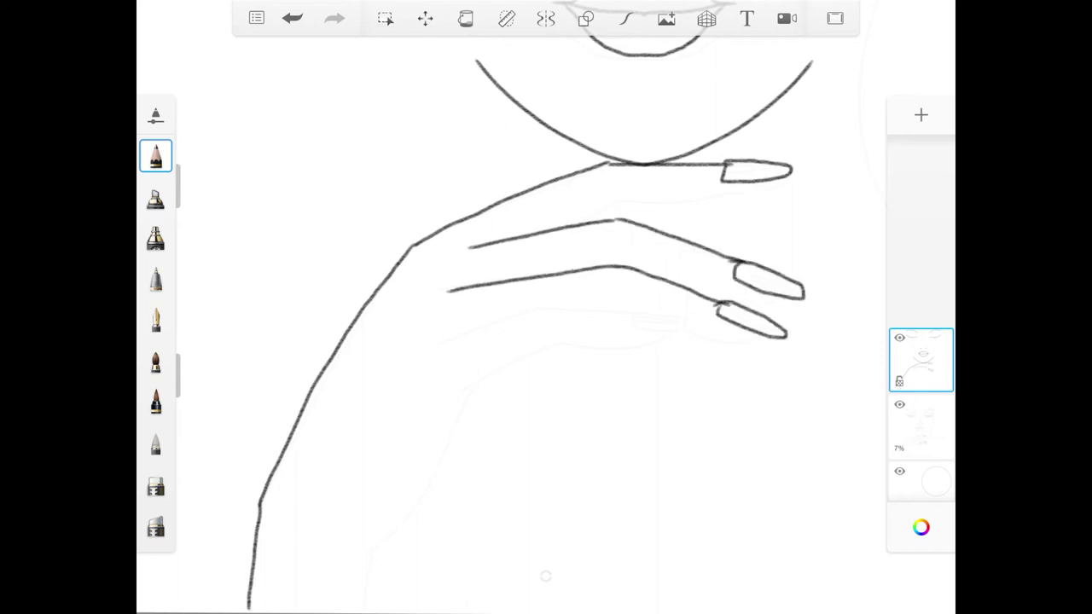
mouse_move(442, 345)
left_mouse_down()
mouse_move(640, 312)
mouse_move(683, 319)
left_mouse_up()
left_click_drag(580, 220, 750, 185)
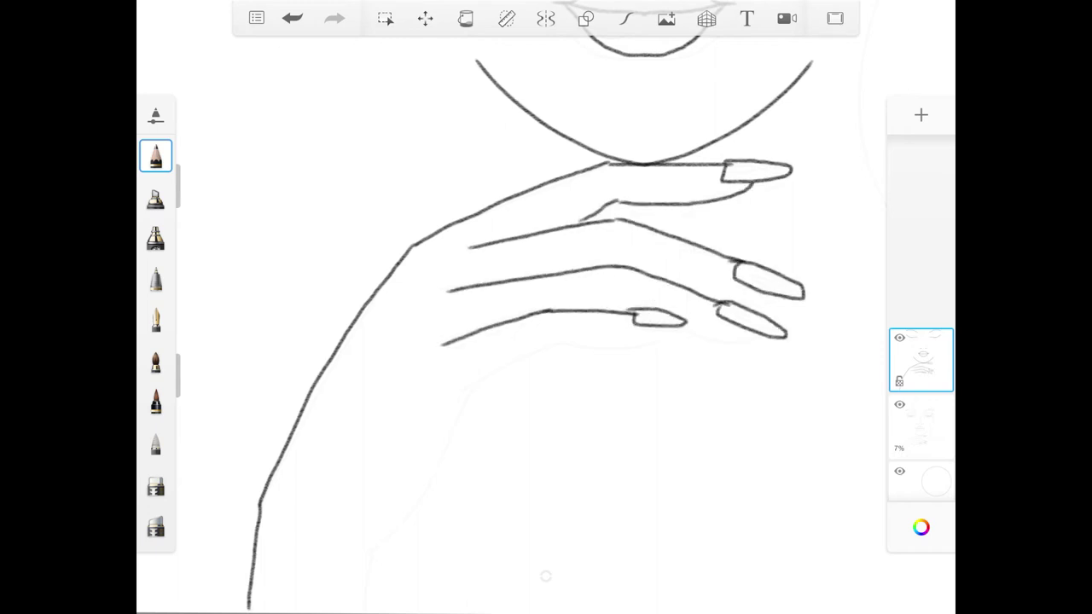
left_click_drag(732, 297, 776, 300)
left_click_drag(685, 326, 762, 343)
mouse_move(665, 334)
left_mouse_down()
mouse_move(517, 362)
mouse_move(358, 610)
left_mouse_up()
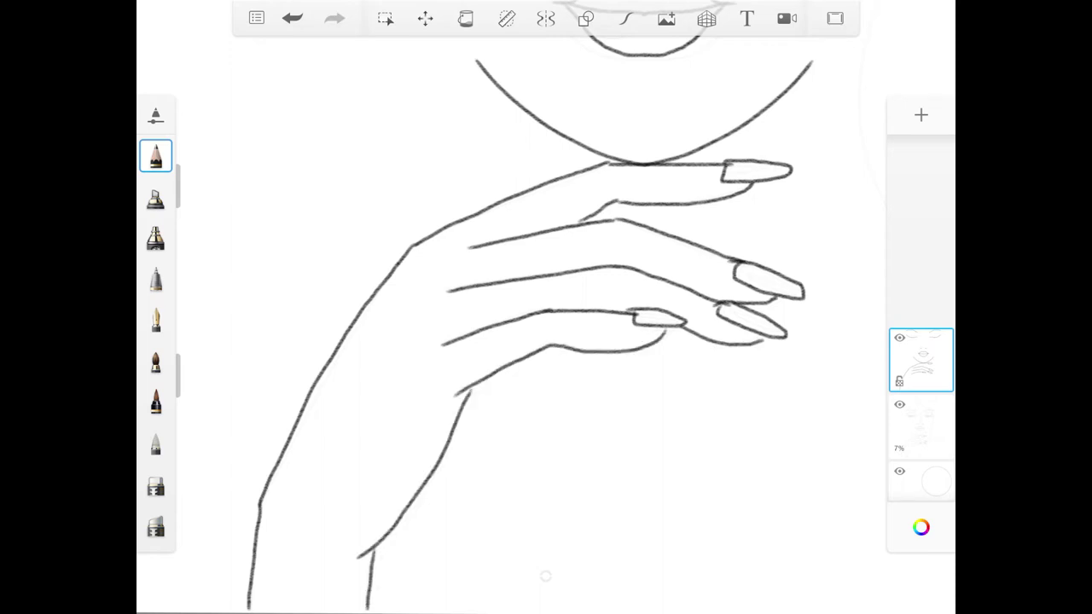
scroll(546, 307, "down", 5)
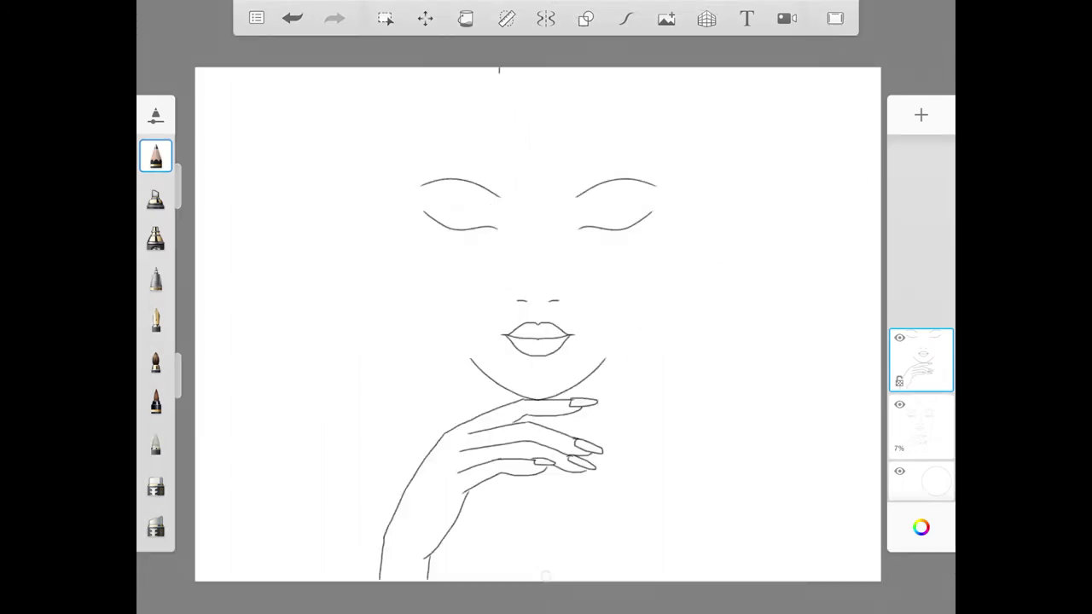
mouse_move(499, 71)
left_mouse_down()
mouse_move(534, 127)
mouse_move(650, 208)
mouse_move(663, 268)
mouse_move(632, 361)
mouse_move(642, 430)
mouse_move(717, 470)
left_mouse_up()
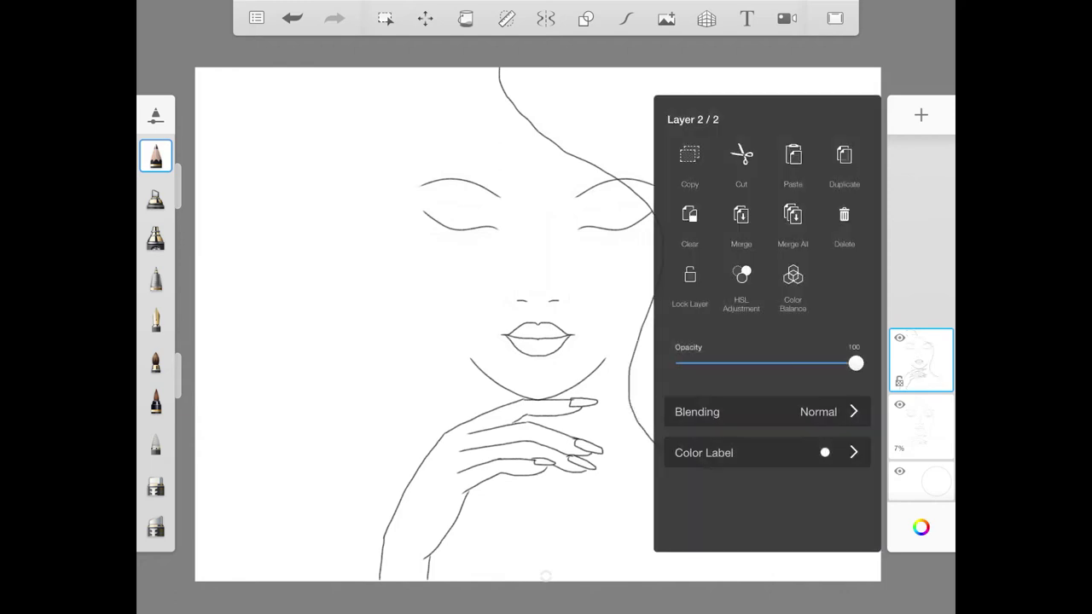
Lower the line-art layer opacity from 52 to 22, then add a blank layer above
left_click_drag(855, 363, 771, 363)
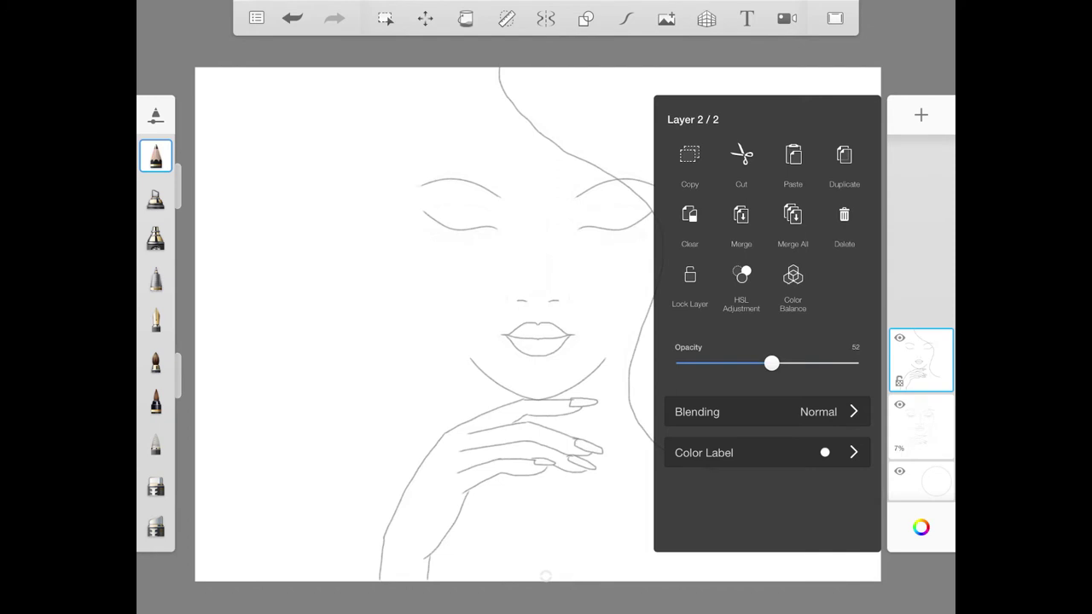
left_click_drag(771, 364, 720, 363)
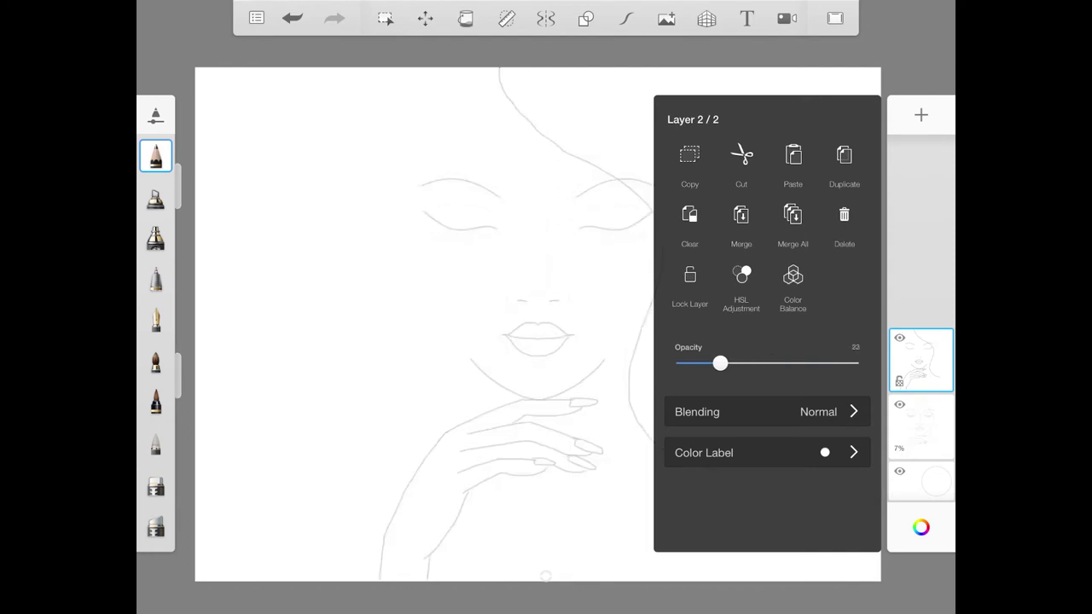
left_click(921, 360)
left_click(921, 114)
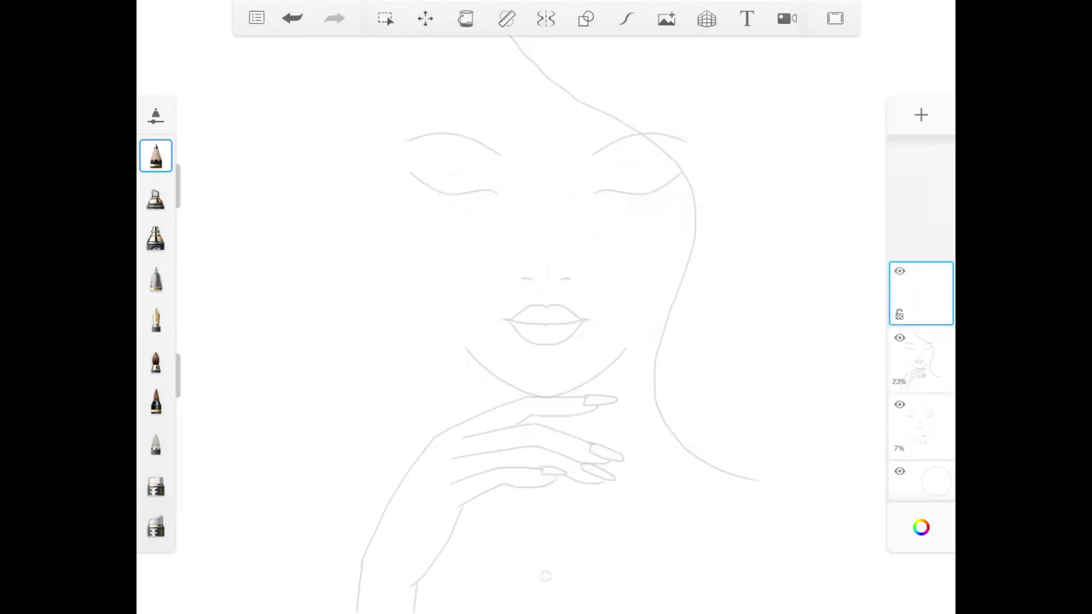
Re-enable Predictive Stroke and locked vertical symmetry, and shrink the Hair brush to a thin size
left_click(626, 17)
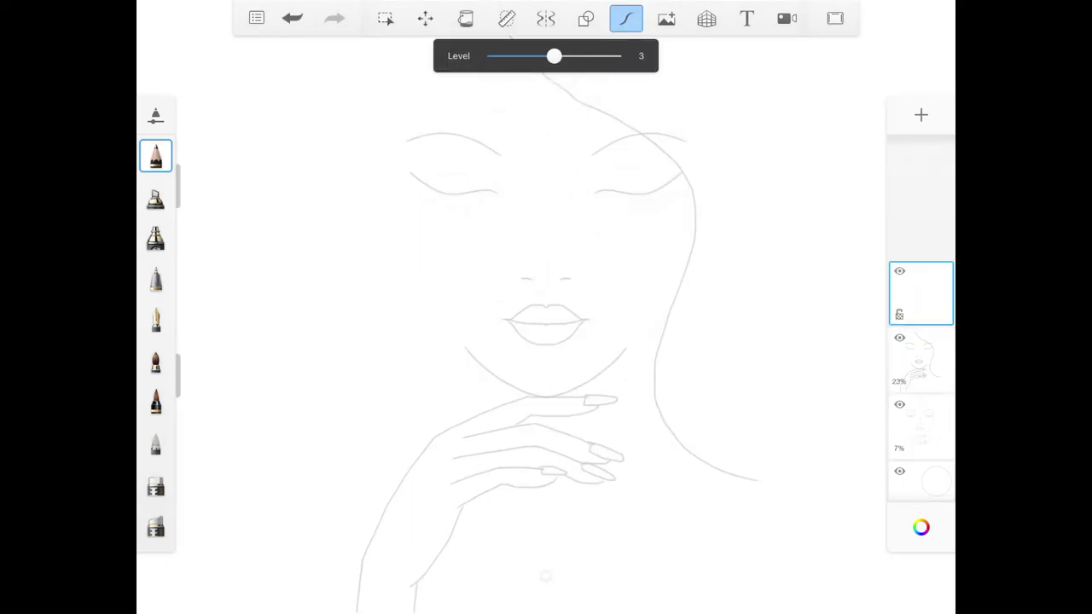
left_click(546, 17)
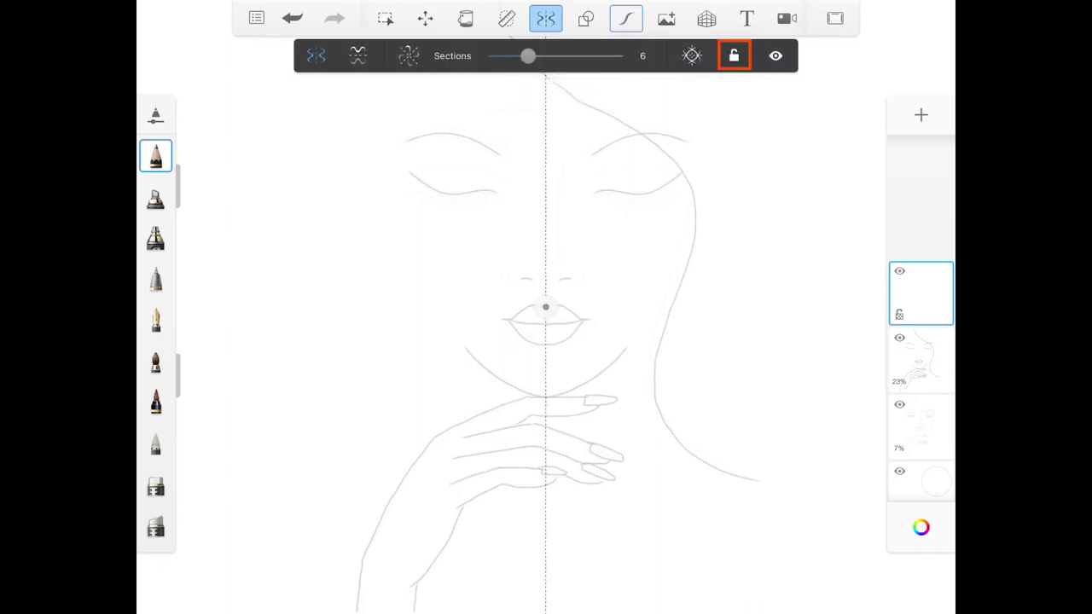
left_click(734, 56)
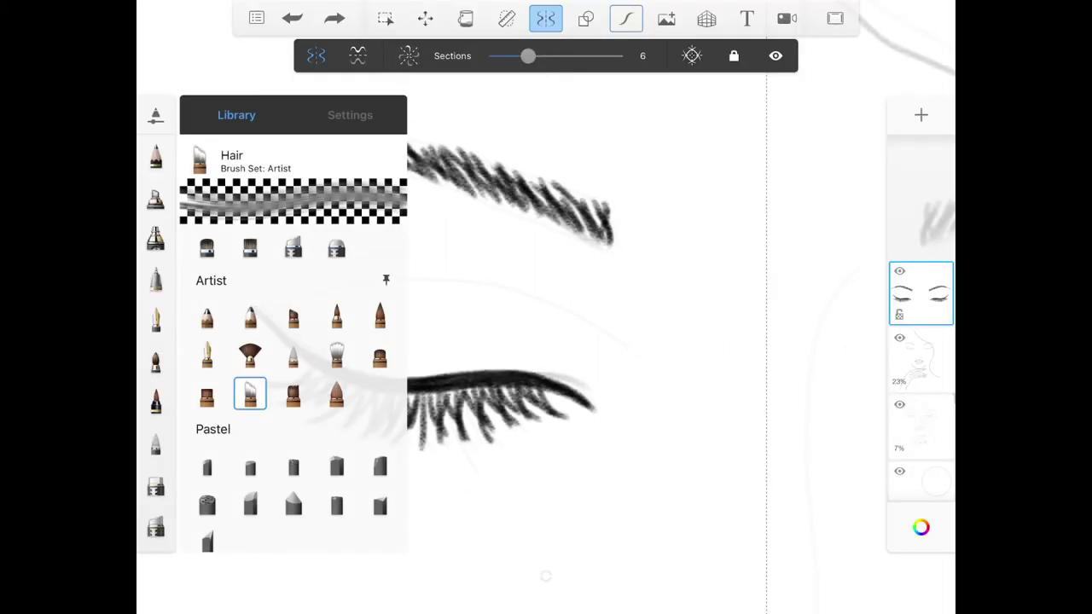
left_click(386, 280)
left_click(350, 115)
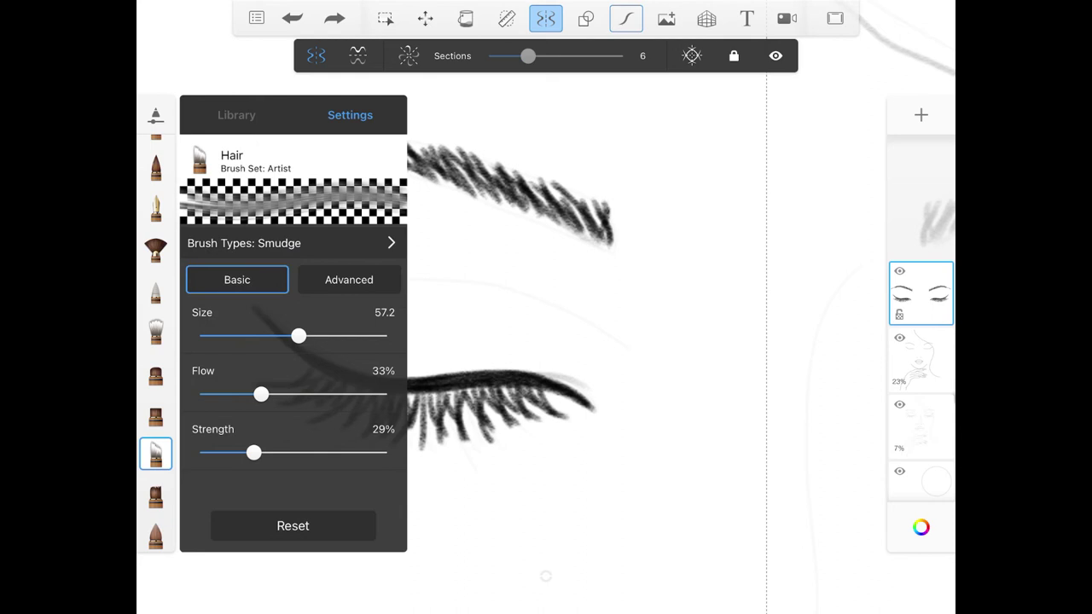
left_click_drag(299, 336, 209, 336)
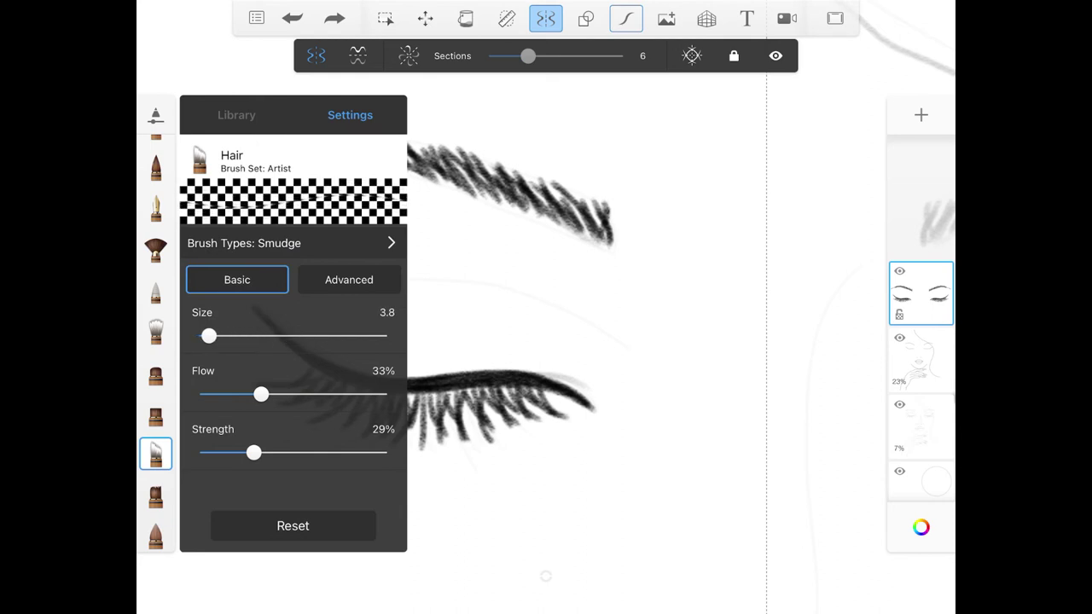
Add hair texture along the mirrored eyebrows
scroll(546, 341, "up", 5)
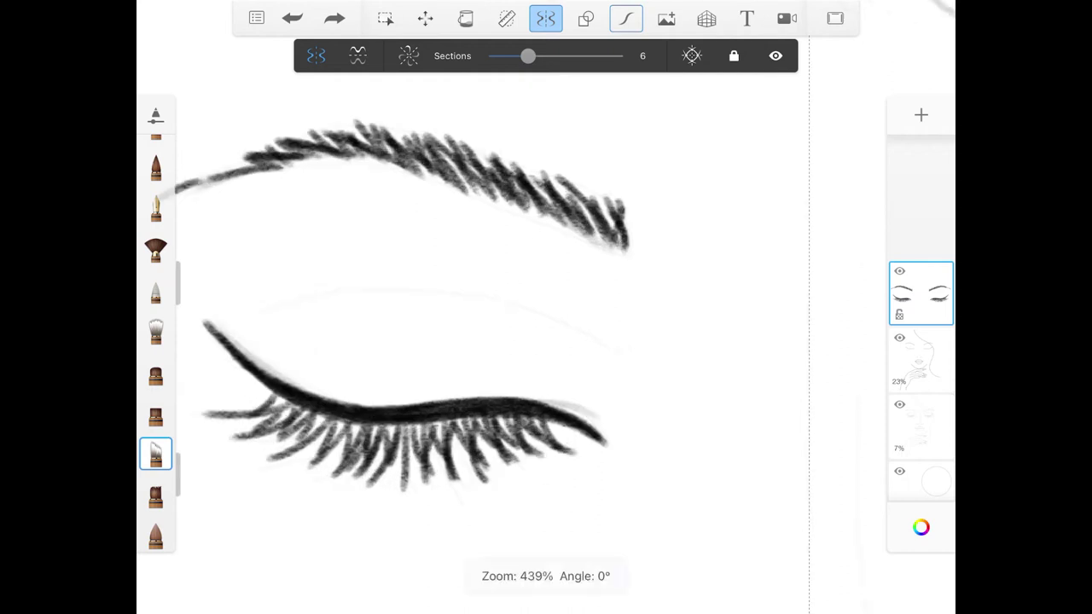
mouse_move(734, 273)
left_mouse_down()
mouse_move(656, 188)
mouse_move(477, 137)
mouse_move(341, 132)
mouse_move(248, 162)
left_mouse_up()
left_click_drag(418, 158, 291, 167)
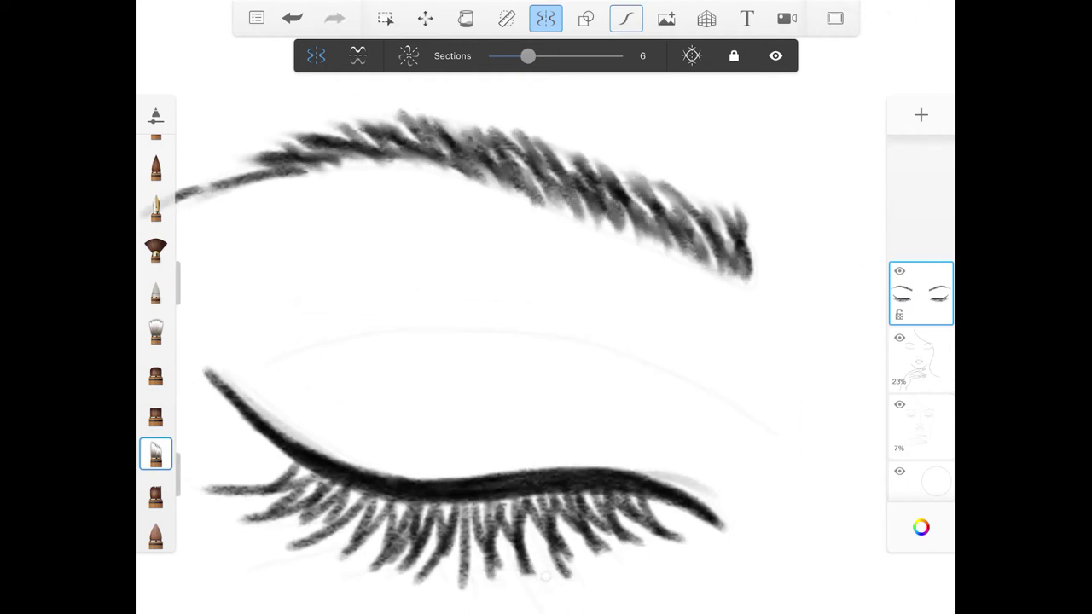
scroll(546, 342, "down", 2)
scroll(546, 341, "down", 5)
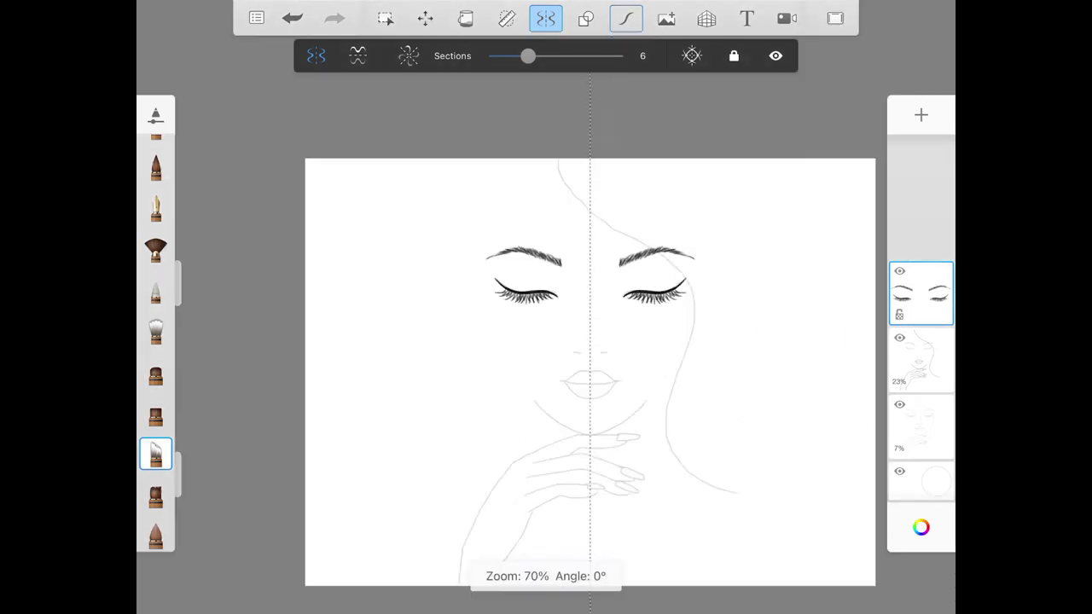
scroll(546, 307, "up", 5)
Draw lower lash strokes along the lash line, working leftward
left_click_drag(674, 366, 649, 394)
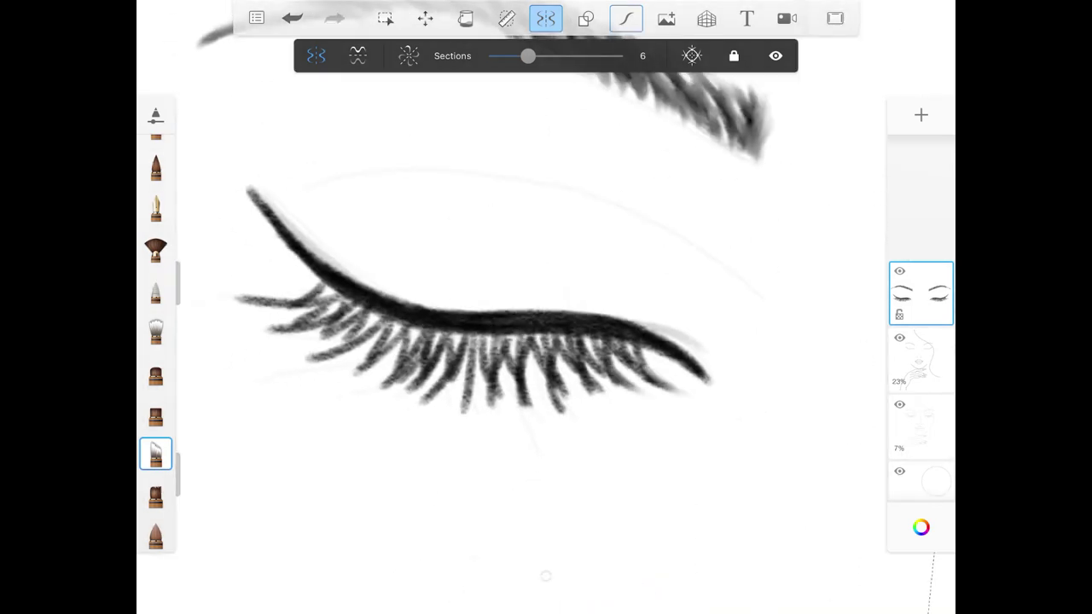
left_click_drag(602, 362, 597, 400)
mouse_move(571, 371)
left_mouse_down()
mouse_move(559, 418)
mouse_move(529, 419)
left_mouse_up()
left_click_drag(512, 374, 495, 418)
left_click_drag(539, 357, 517, 401)
mouse_move(452, 363)
left_mouse_down()
mouse_move(466, 420)
mouse_move(384, 397)
mouse_move(423, 401)
left_mouse_up()
Add lashes at the far end, undo a stray stroke, and add a new empty layer
left_click_drag(375, 350, 298, 341)
mouse_move(358, 326)
left_mouse_down()
mouse_move(304, 339)
mouse_move(260, 329)
left_mouse_up()
left_click_drag(302, 306, 229, 297)
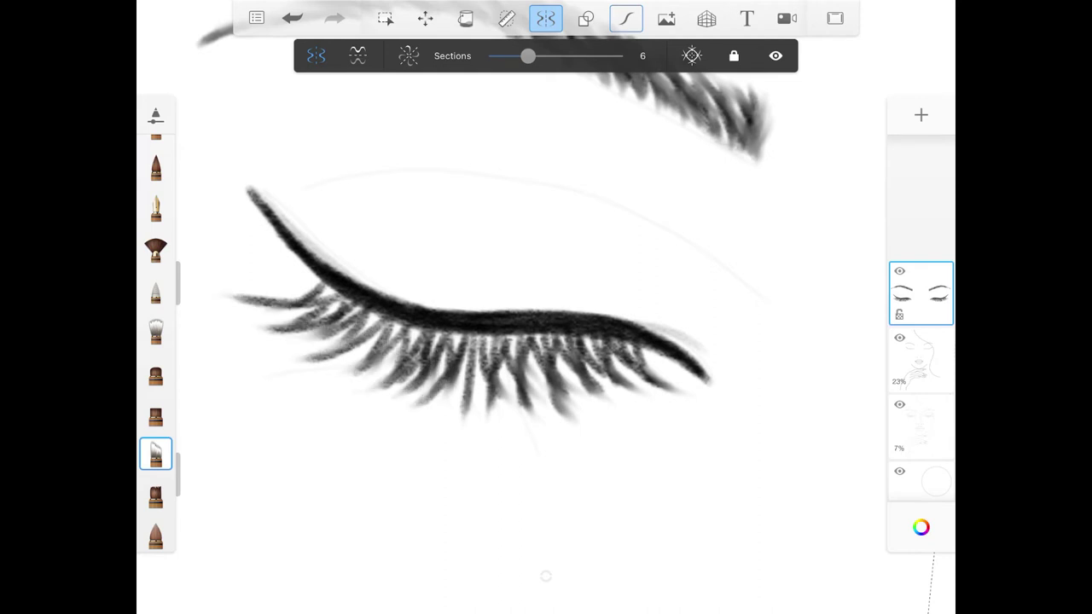
left_click_drag(339, 295, 271, 312)
key("ctrl+z")
scroll(546, 307, "down", 3)
scroll(546, 307, "down", 2)
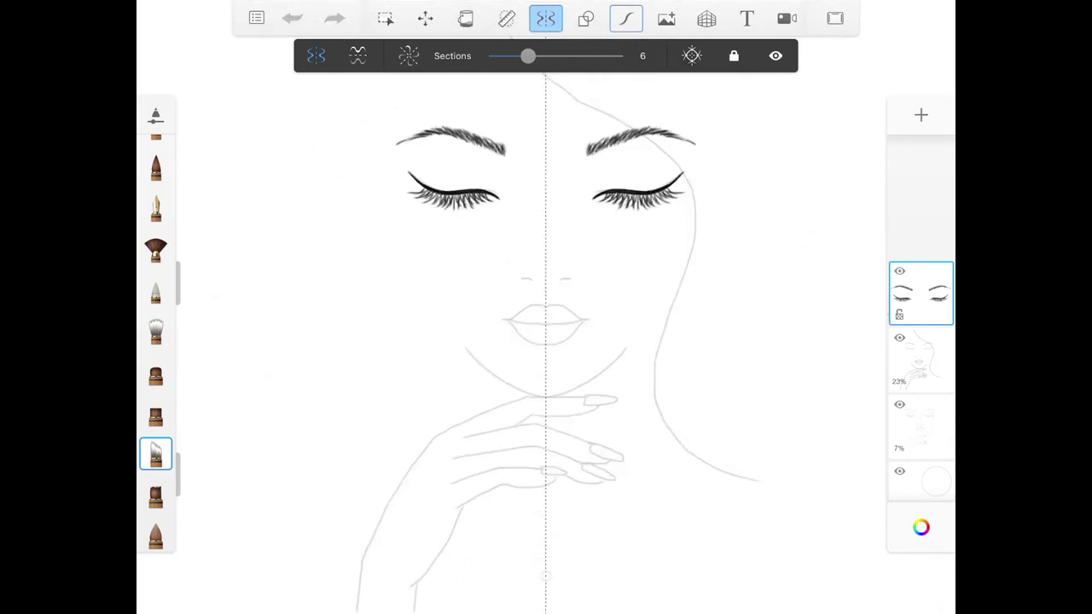
left_click(920, 115)
Select the Primary Pencil and set symmetry to stop strokes at the centre line
left_click(155, 453)
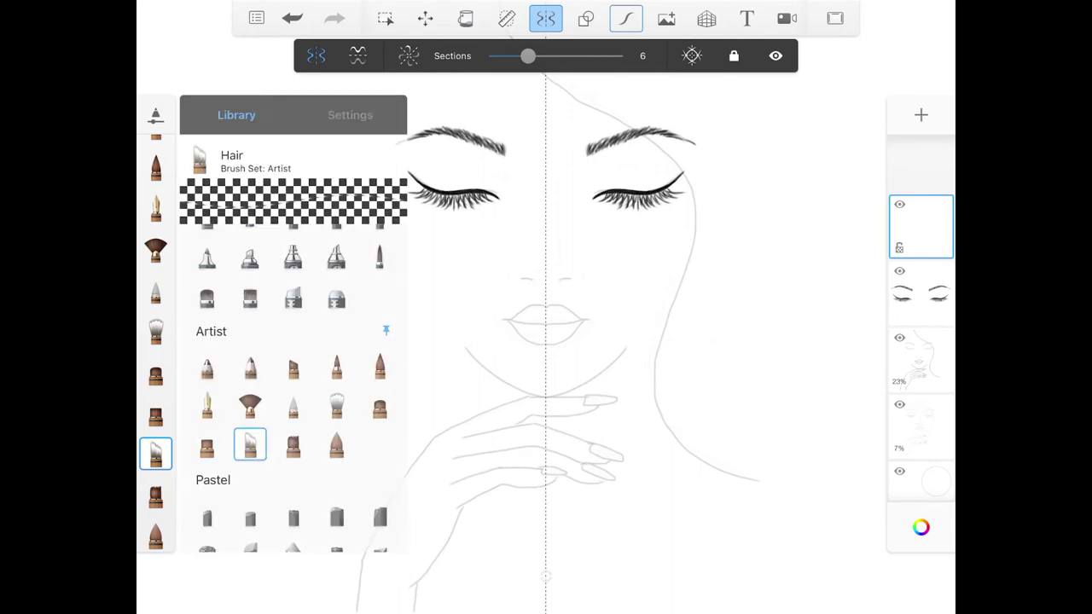
scroll(293, 384, "down", 10)
scroll(292, 384, "down", 3)
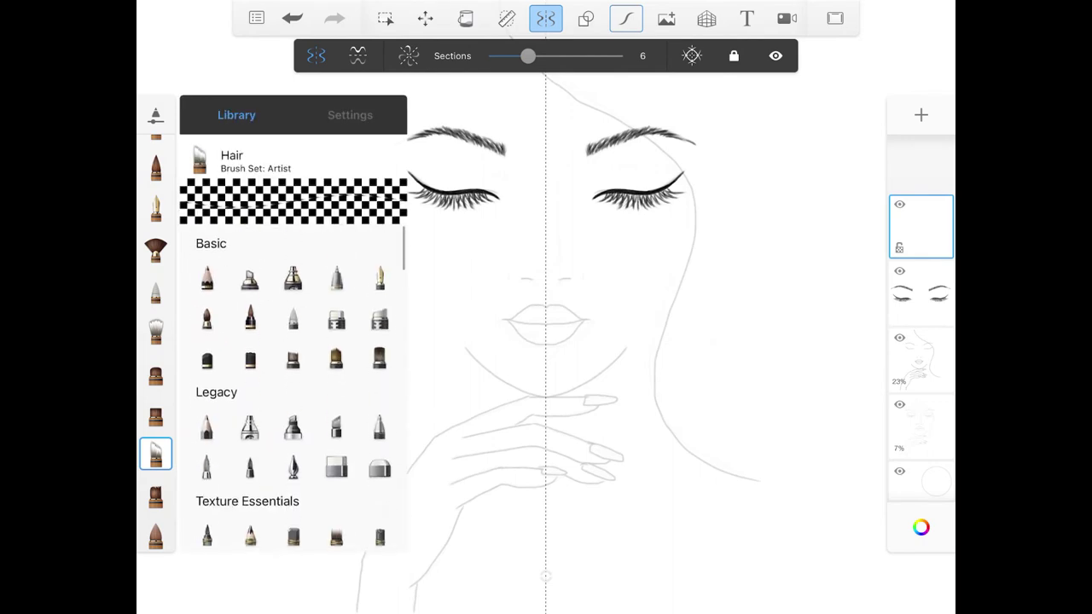
left_click(206, 276)
left_click(350, 115)
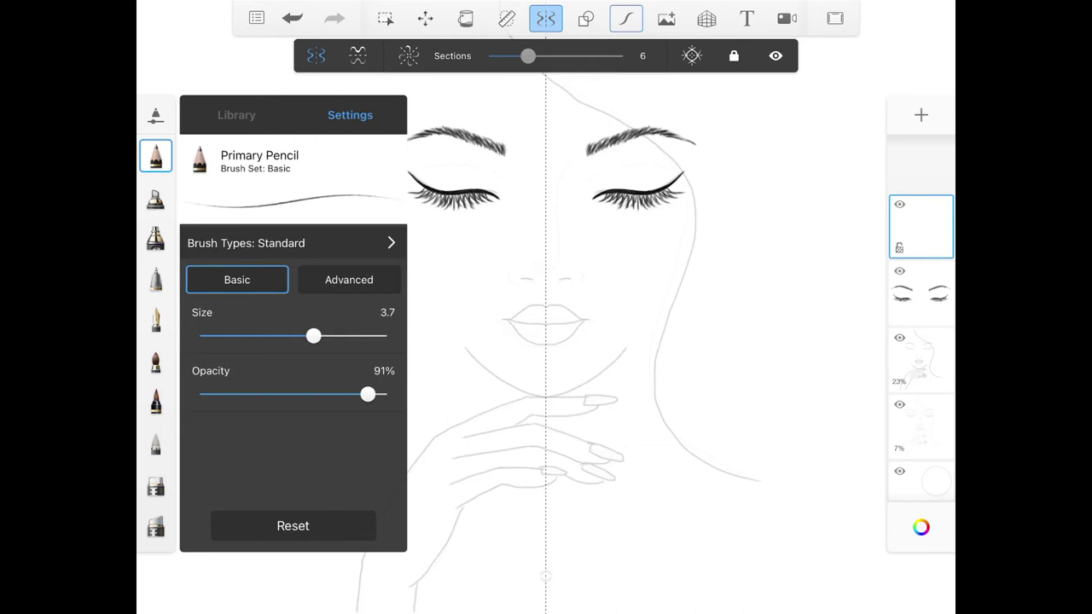
left_click(155, 156)
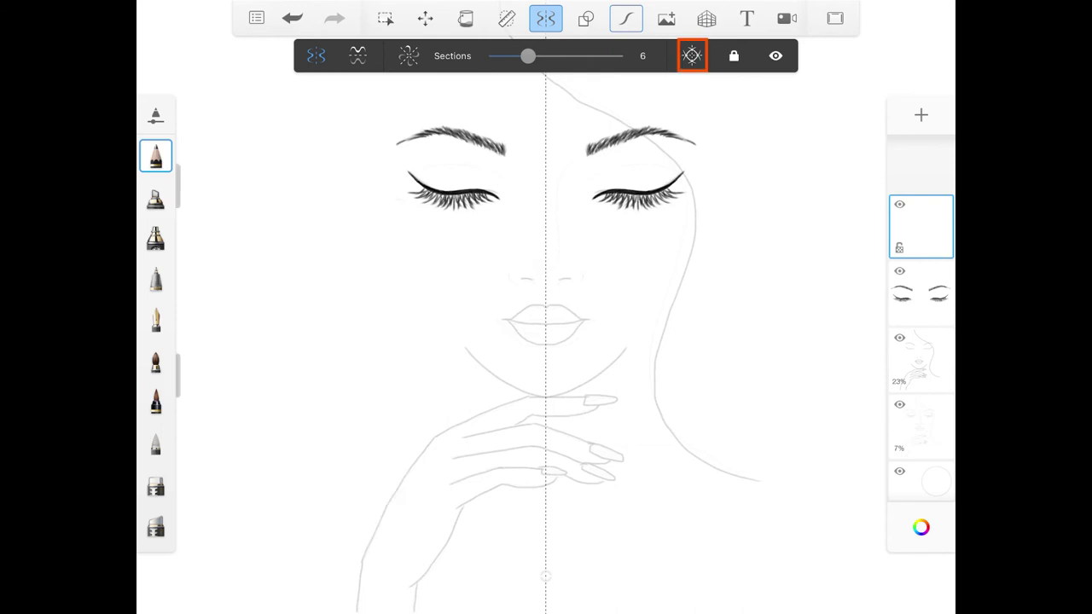
left_click(692, 56)
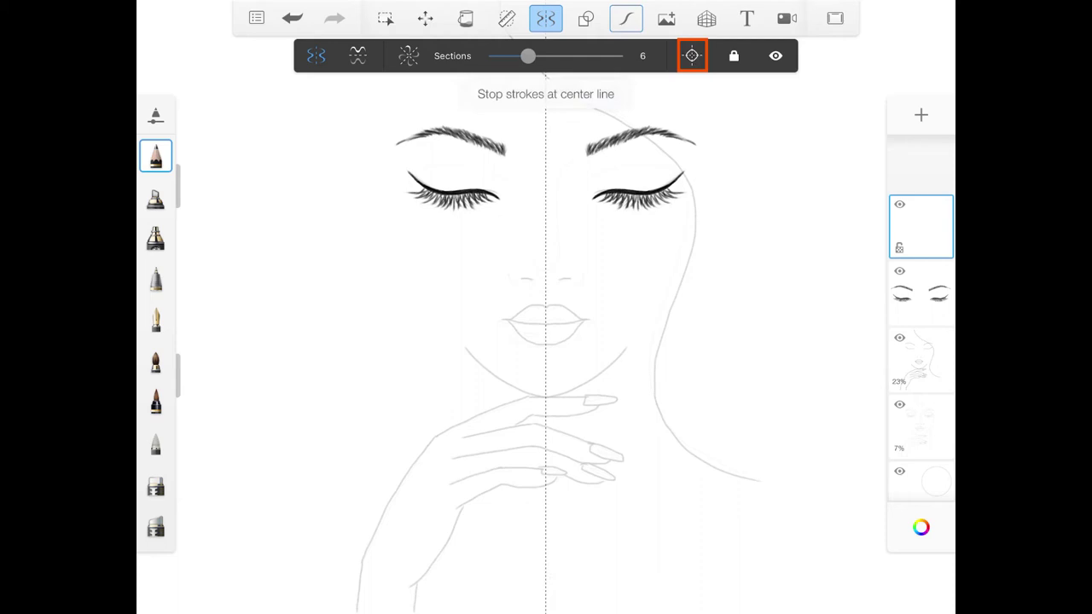
Ink the nostrils, upper and lower lip outlines, and a thickened lip centre line
left_click_drag(452, 232, 507, 255)
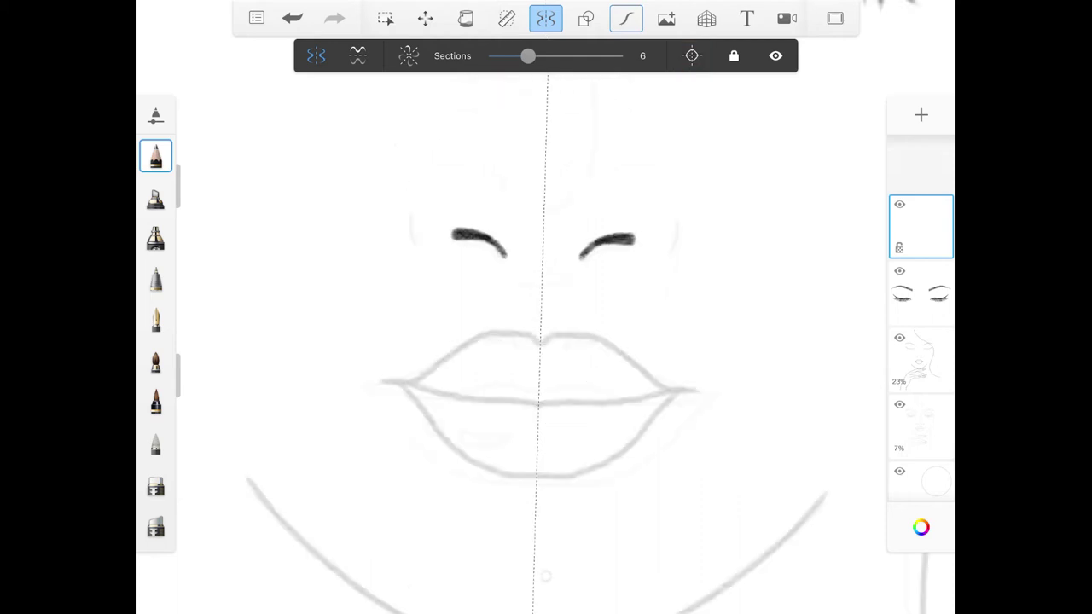
left_click_drag(367, 384, 538, 338)
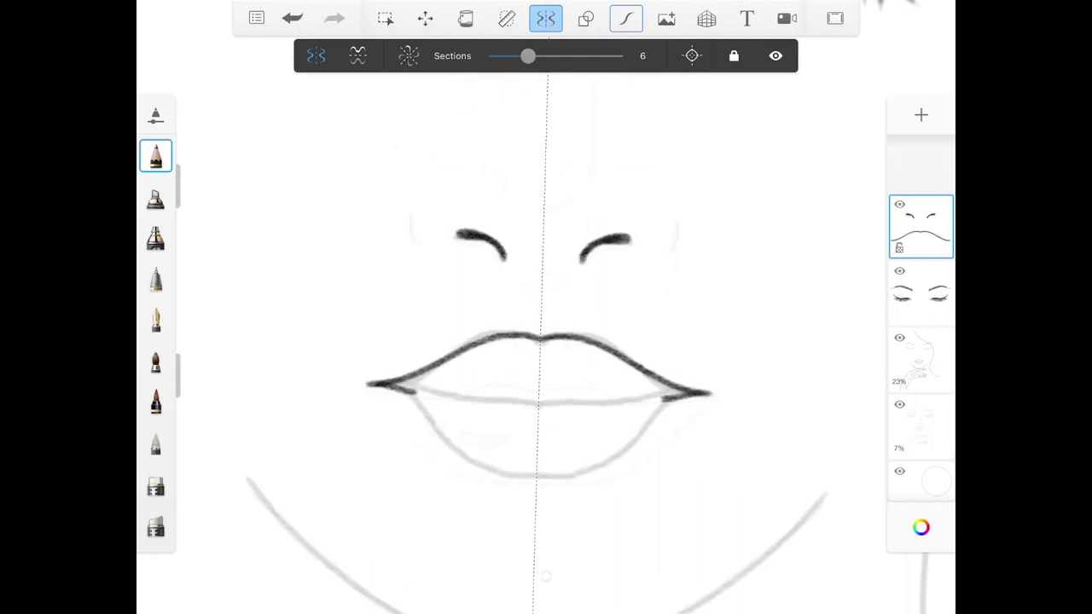
mouse_move(368, 384)
left_mouse_down()
mouse_move(537, 399)
mouse_move(538, 479)
left_mouse_up()
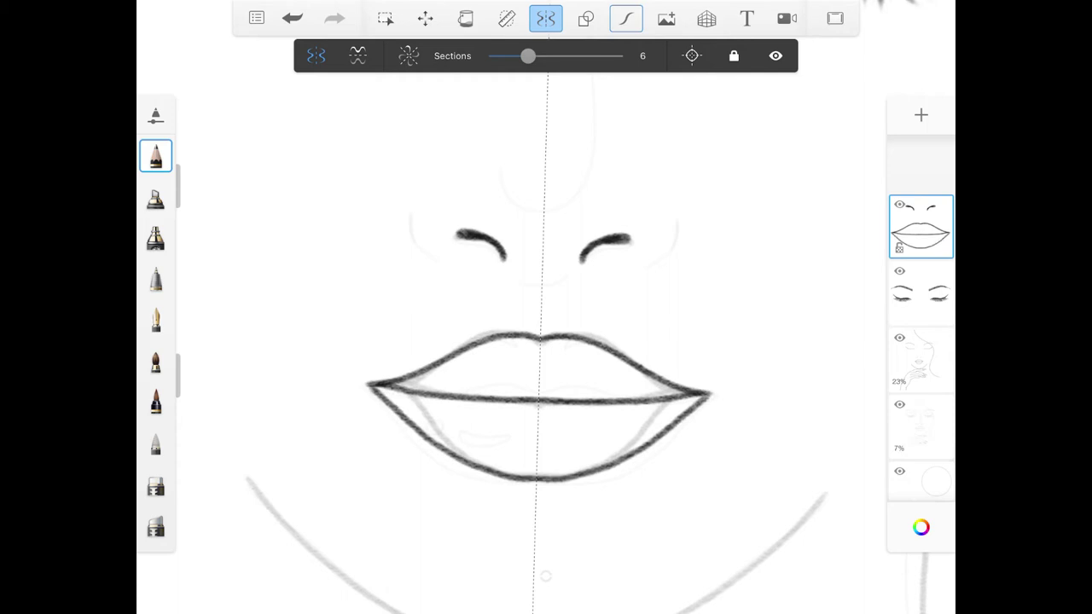
left_click_drag(489, 390, 535, 397)
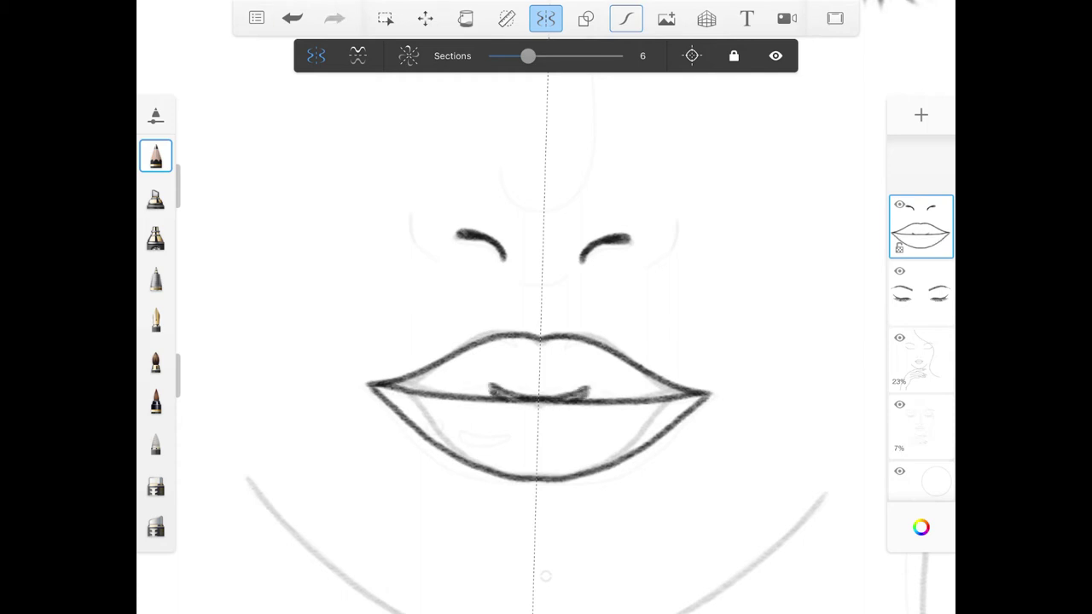
mouse_move(453, 395)
left_mouse_down()
mouse_move(492, 386)
mouse_move(537, 401)
left_mouse_up()
Choose the Soft Eraser and set its size to 5.0
scroll(537, 376, "down", 2)
left_click(155, 115)
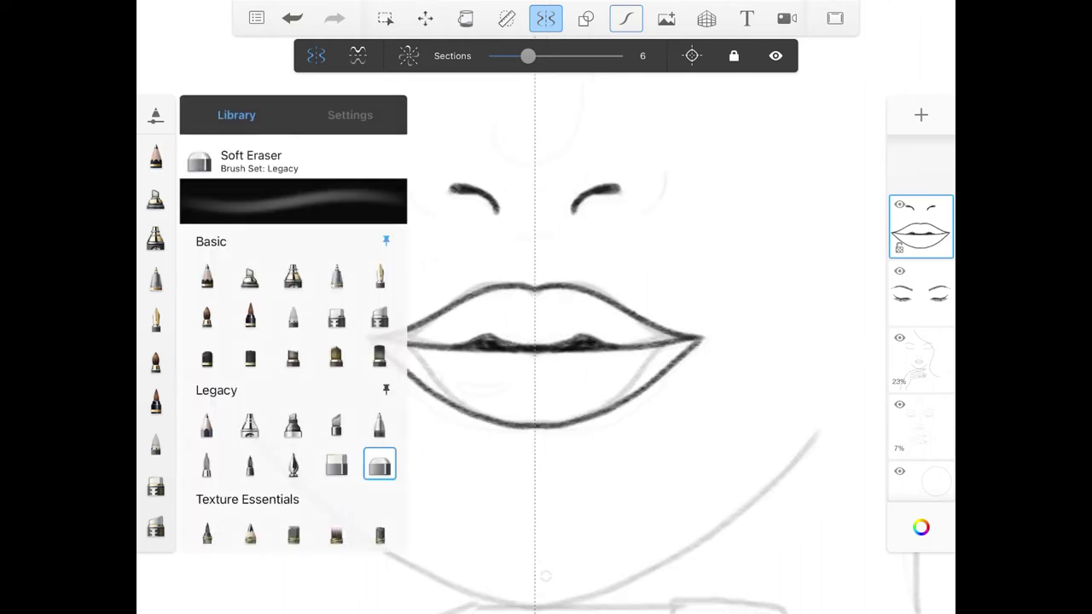
left_click(350, 115)
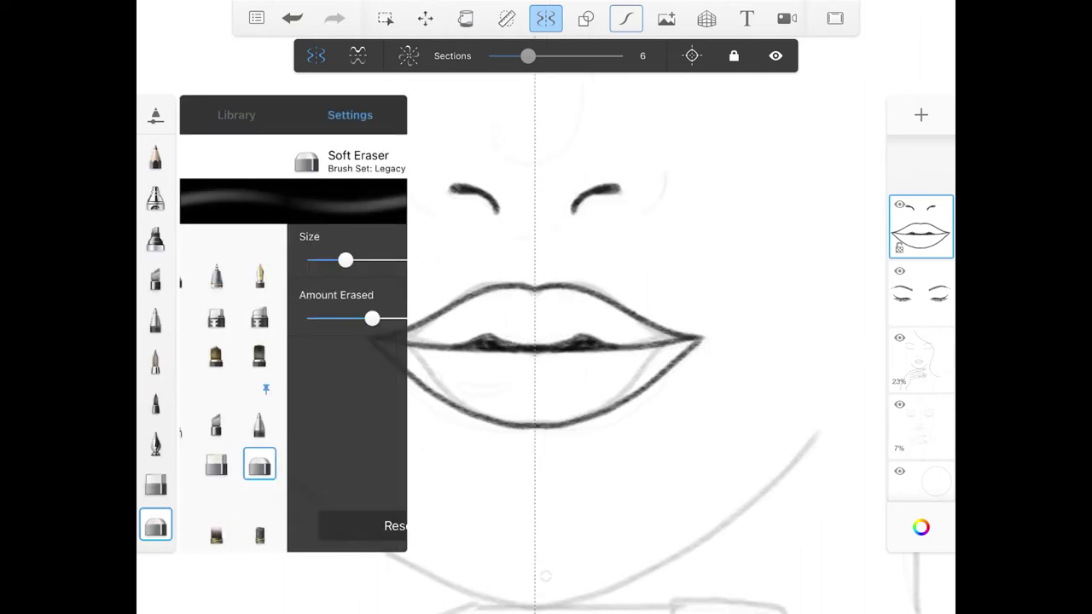
left_click_drag(238, 260, 202, 260)
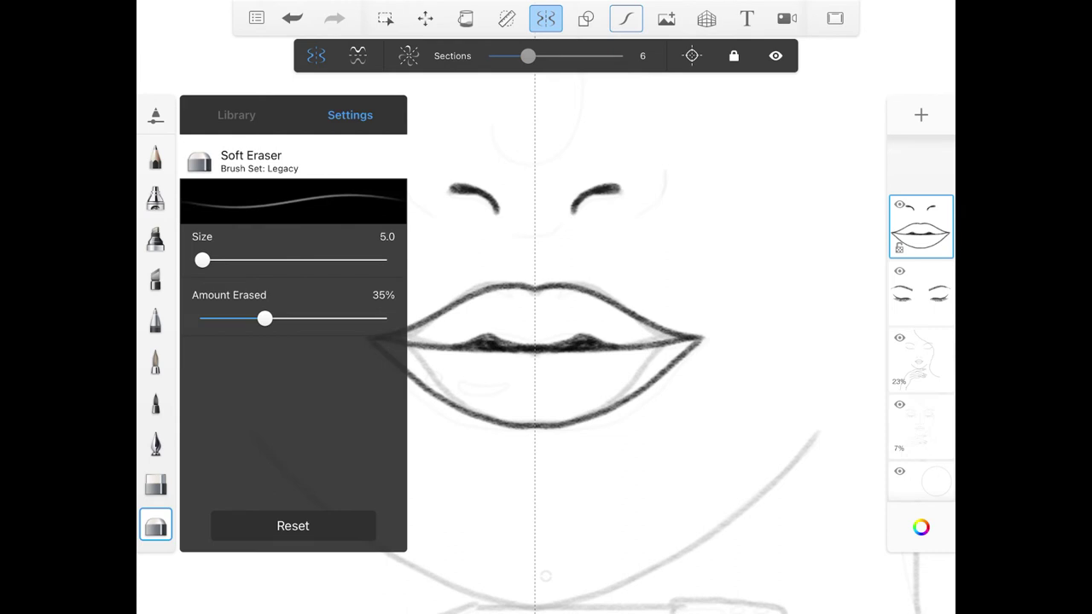
left_click(155, 115)
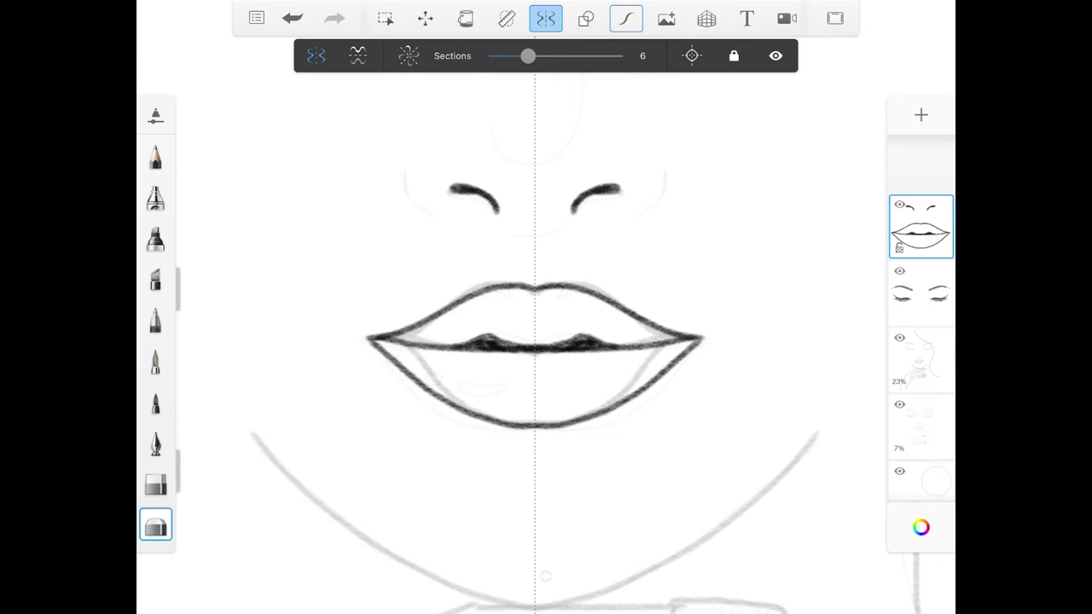
Erase lightly over the dark lip peaks and centre line
scroll(529, 358, "up", 3)
mouse_move(484, 373)
left_mouse_down()
mouse_move(409, 373)
mouse_move(488, 375)
left_mouse_up()
mouse_move(401, 350)
left_mouse_down()
mouse_move(498, 350)
mouse_move(443, 348)
mouse_move(455, 345)
left_mouse_up()
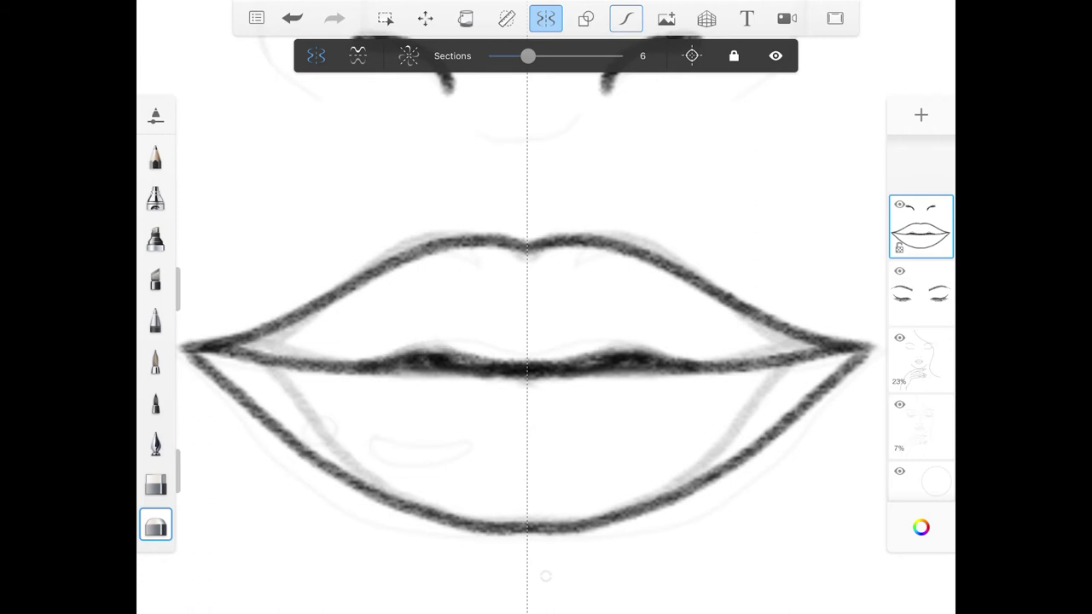
scroll(545, 576, "down", 5)
scroll(546, 575, "down", 2)
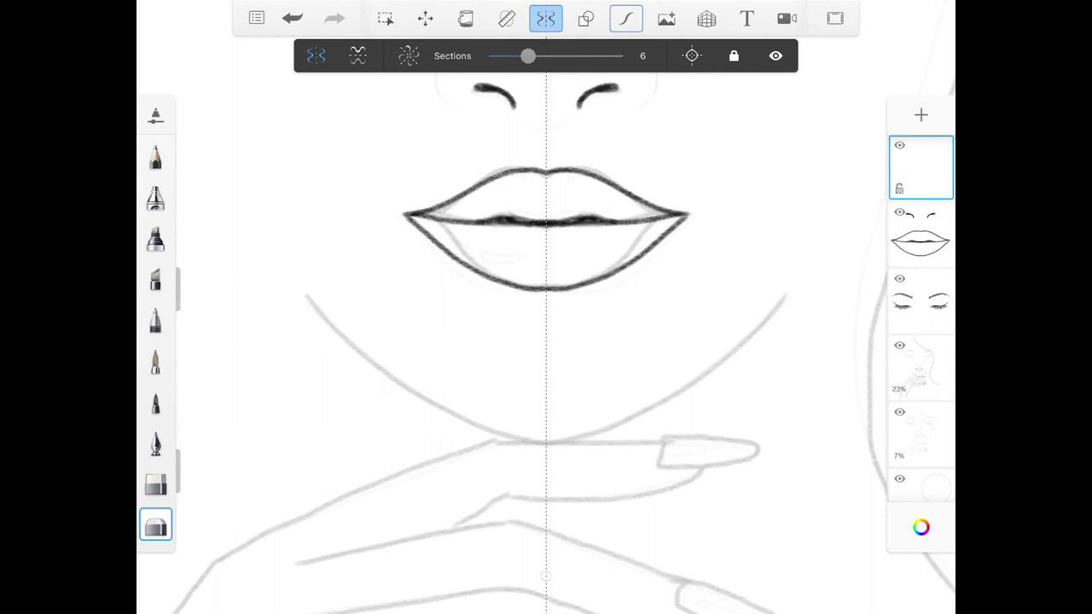
Switch back to the Primary Pencil and ink the mirrored jawline down to the chin
left_click(156, 525)
left_click(207, 276)
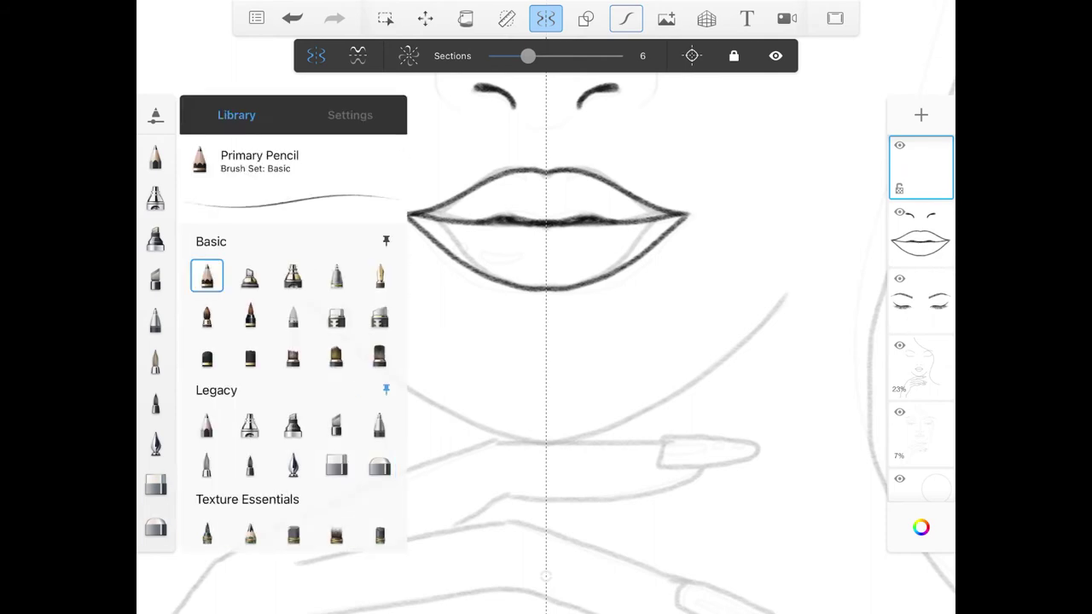
left_click(349, 114)
left_click(155, 156)
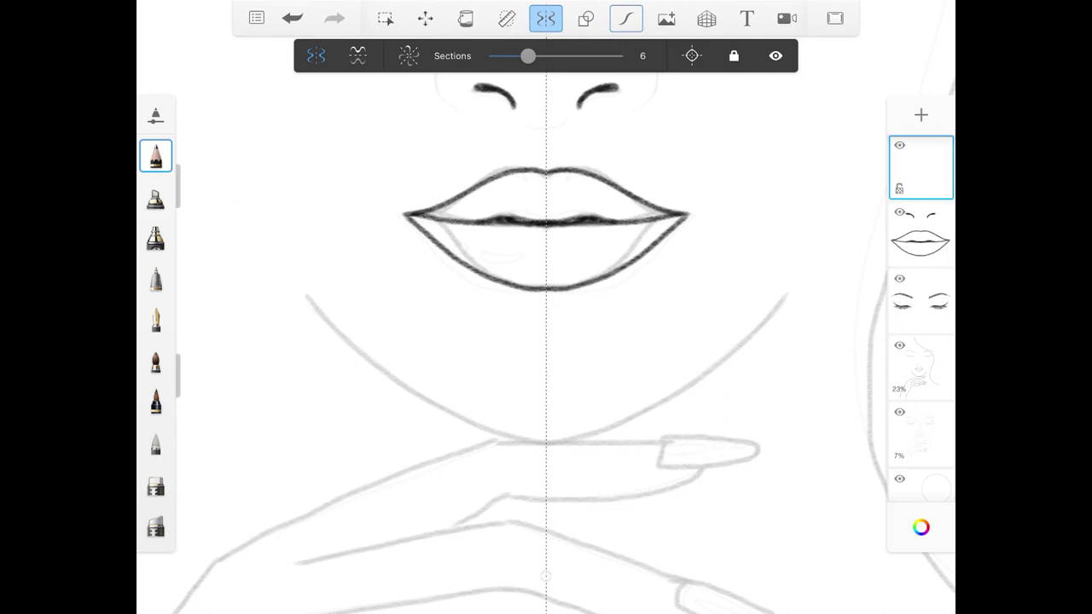
mouse_move(309, 296)
left_mouse_down()
mouse_move(367, 365)
mouse_move(499, 434)
mouse_move(546, 442)
left_mouse_up()
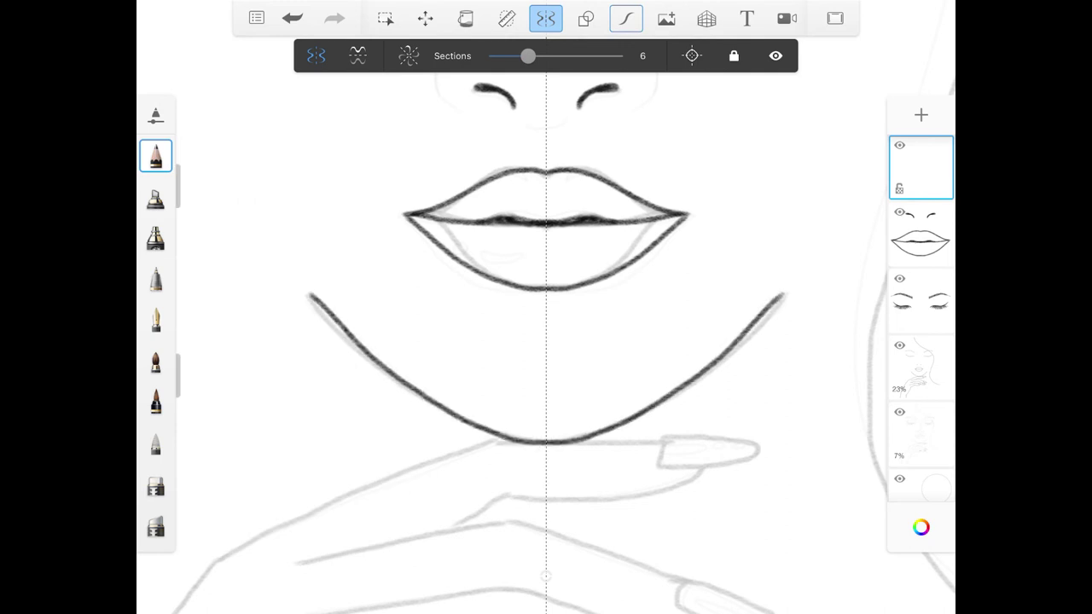
With symmetry off, ink the hand's outer contour and finger lines
left_click(546, 18)
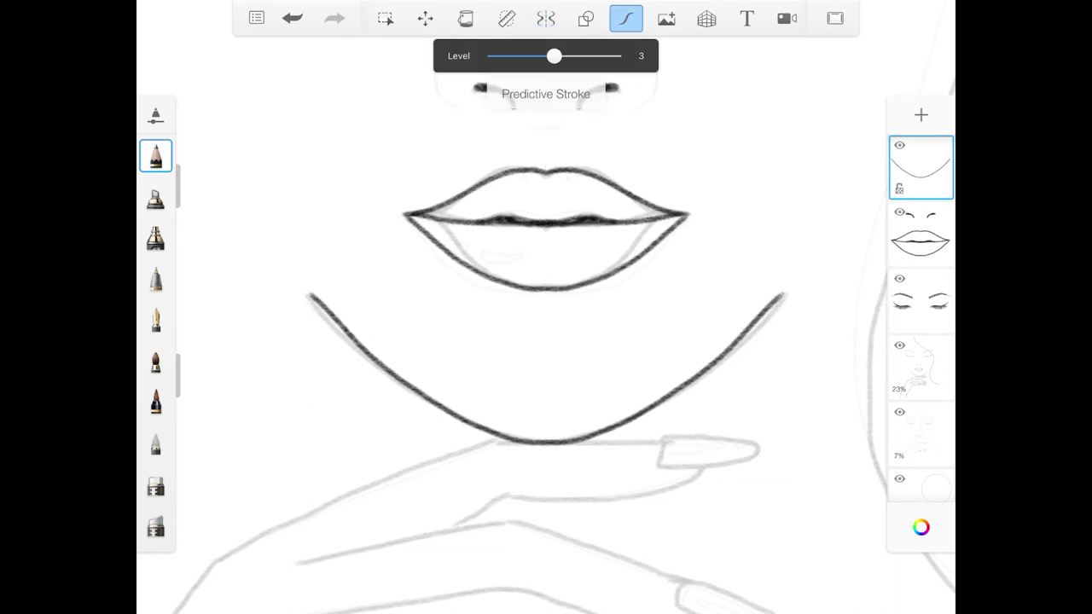
left_click_drag(766, 147, 283, 605)
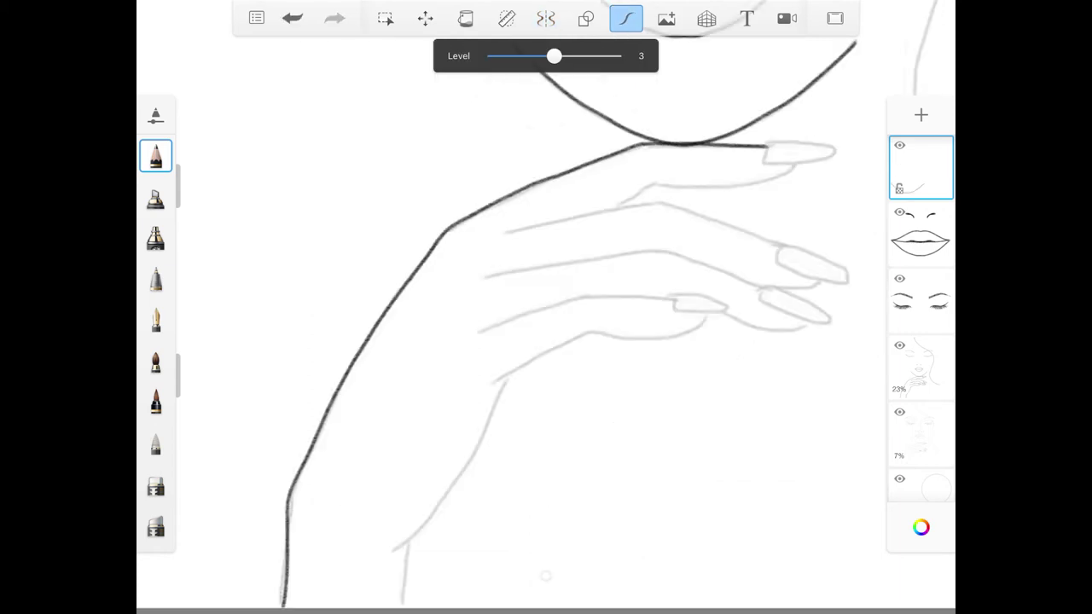
mouse_move(778, 246)
left_mouse_down()
mouse_move(653, 202)
mouse_move(503, 233)
left_mouse_up()
left_click_drag(761, 288, 487, 278)
left_click_drag(667, 299, 466, 335)
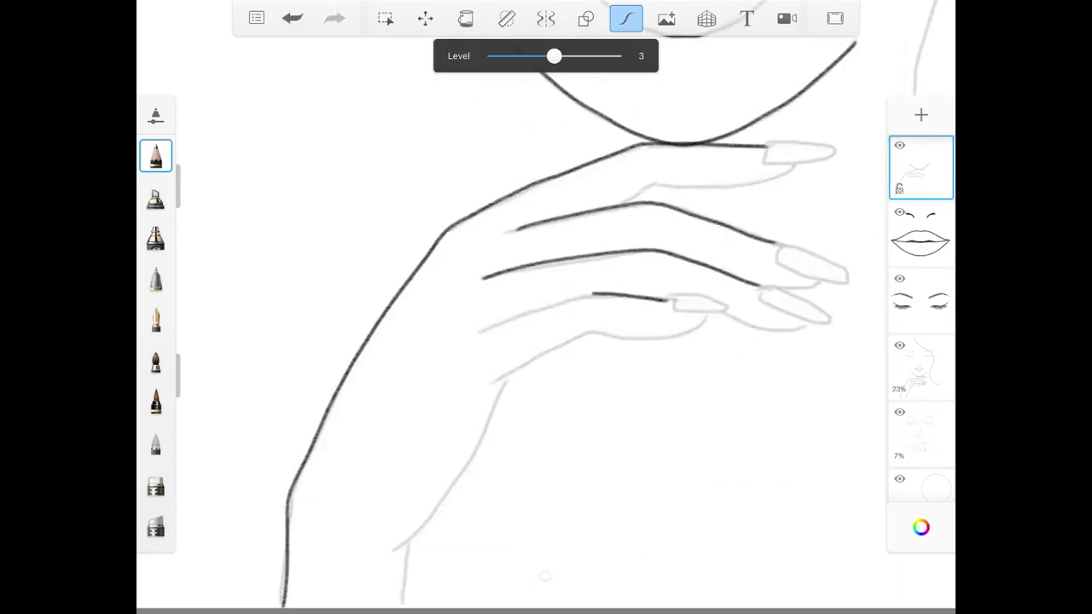
left_click_drag(794, 164, 619, 202)
mouse_move(814, 281)
left_mouse_down()
mouse_move(563, 341)
mouse_move(392, 552)
mouse_move(401, 610)
left_mouse_up()
Outline the long fingernails, undo a misdrawn nail, and ink the hair line down to the neck
scroll(767, 213, "up", 5)
left_click_drag(601, 126, 589, 171)
mouse_move(607, 343)
left_mouse_down()
mouse_move(755, 423)
mouse_move(602, 389)
left_mouse_up()
mouse_move(597, 427)
left_mouse_down()
mouse_move(560, 465)
mouse_move(715, 512)
left_mouse_up()
mouse_move(401, 438)
left_mouse_down()
mouse_move(435, 482)
mouse_move(501, 474)
left_mouse_up()
key("ctrl+z")
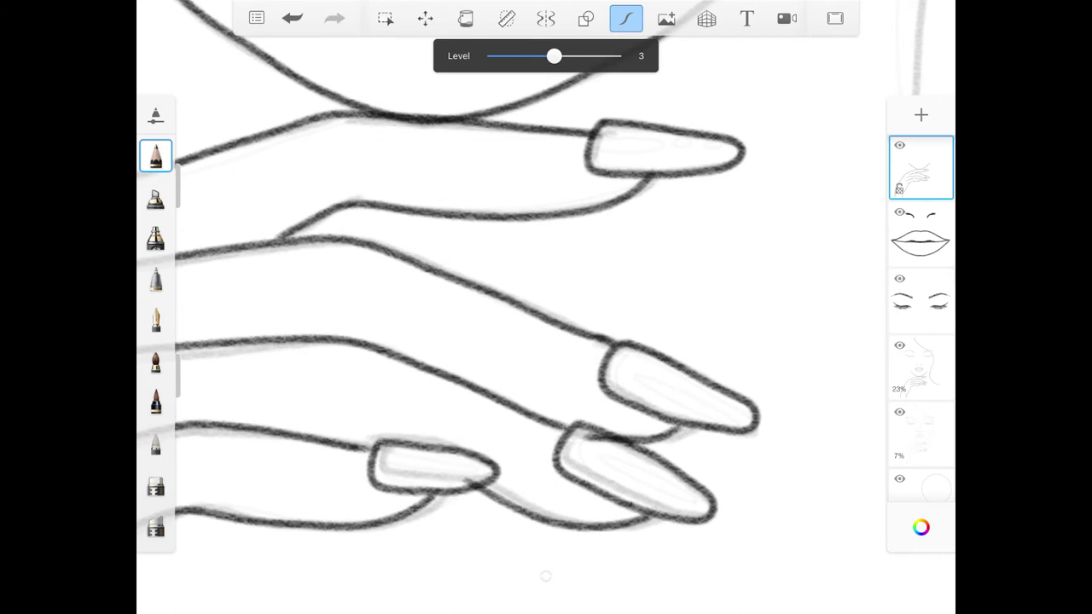
scroll(546, 342, "down", 5)
mouse_move(522, 142)
left_mouse_down()
mouse_move(642, 249)
mouse_move(624, 435)
mouse_move(654, 493)
left_mouse_up()
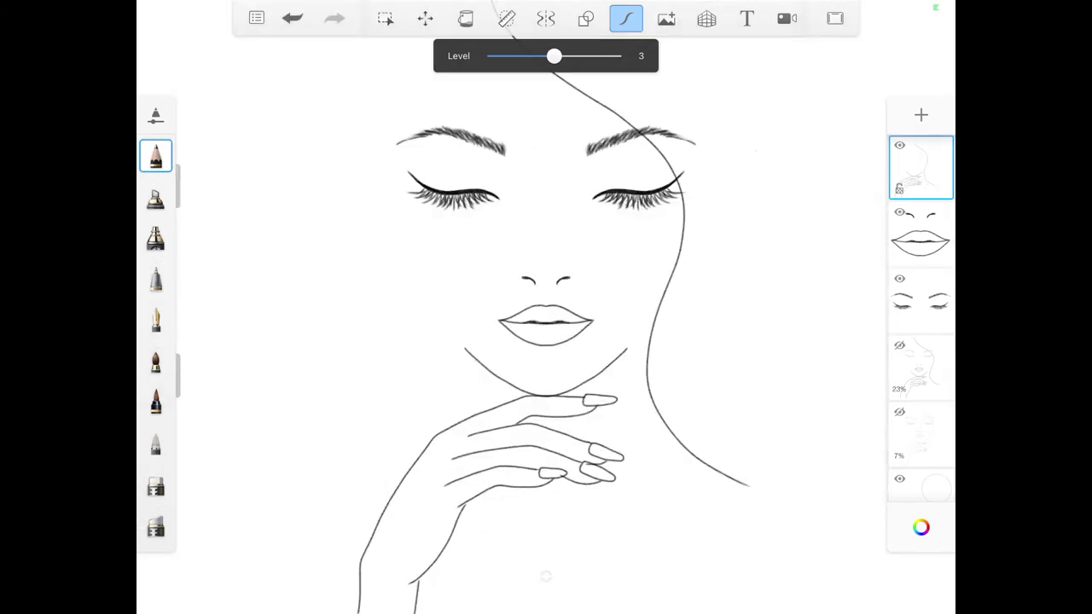
With the Hard Eraser on the eyes layer, erase the brow end crossing the hair
left_click(156, 155)
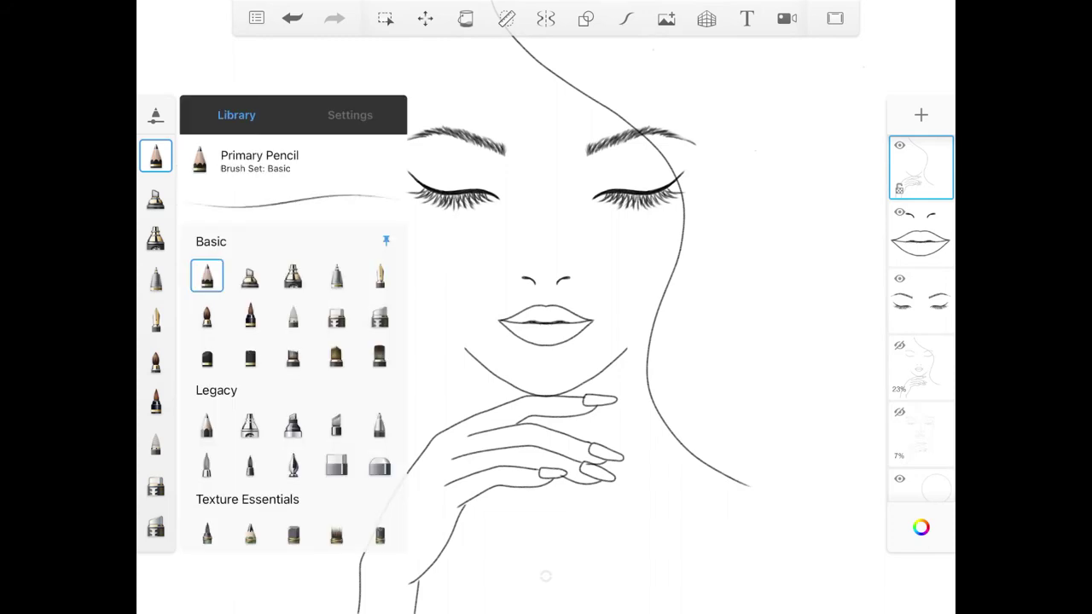
left_click(336, 464)
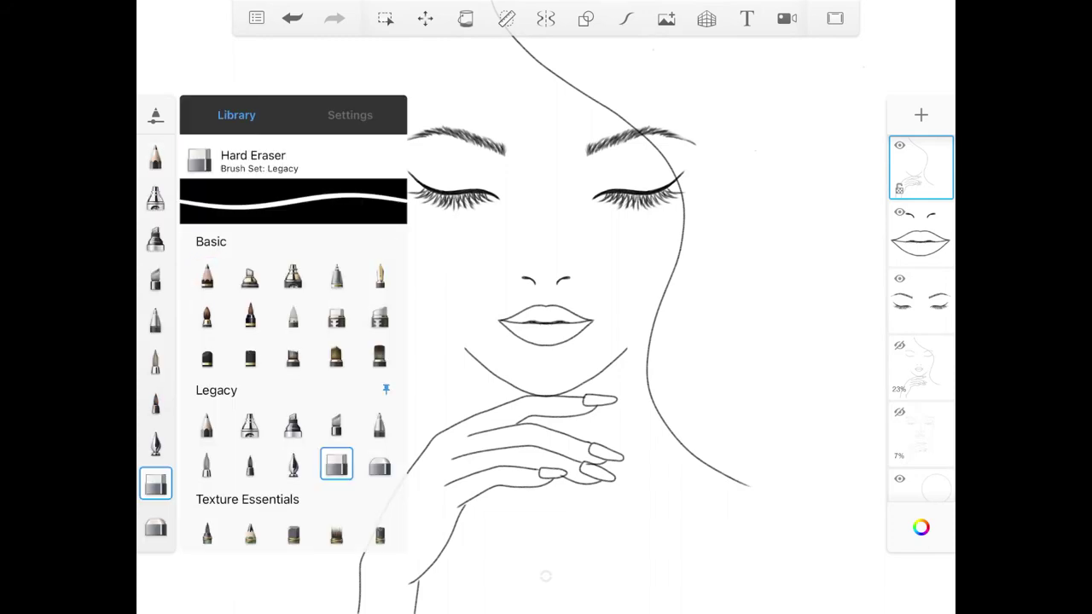
left_click(350, 115)
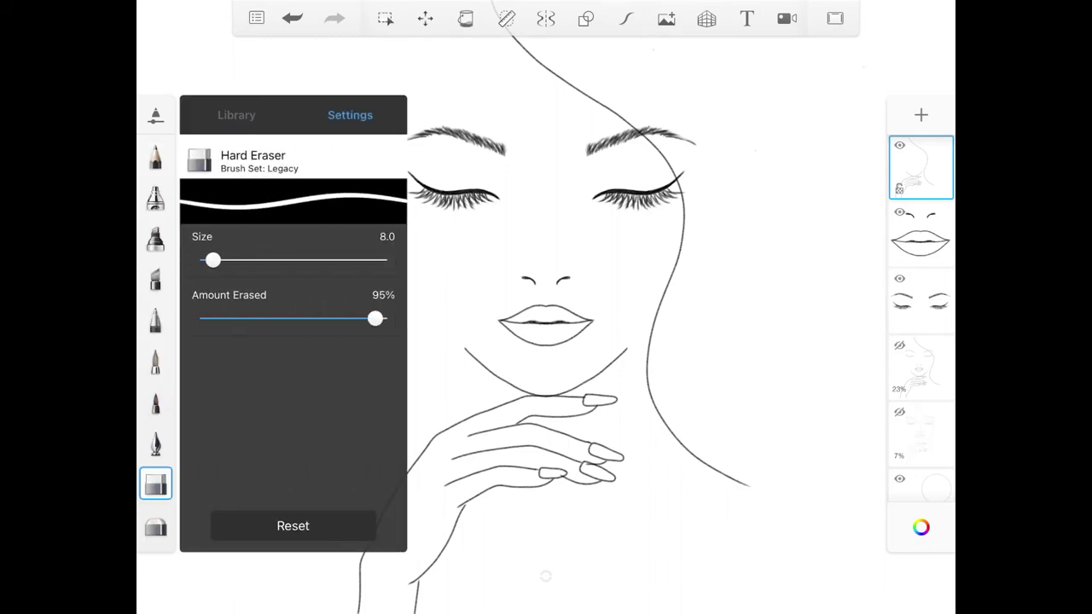
left_click(155, 484)
left_click(920, 300)
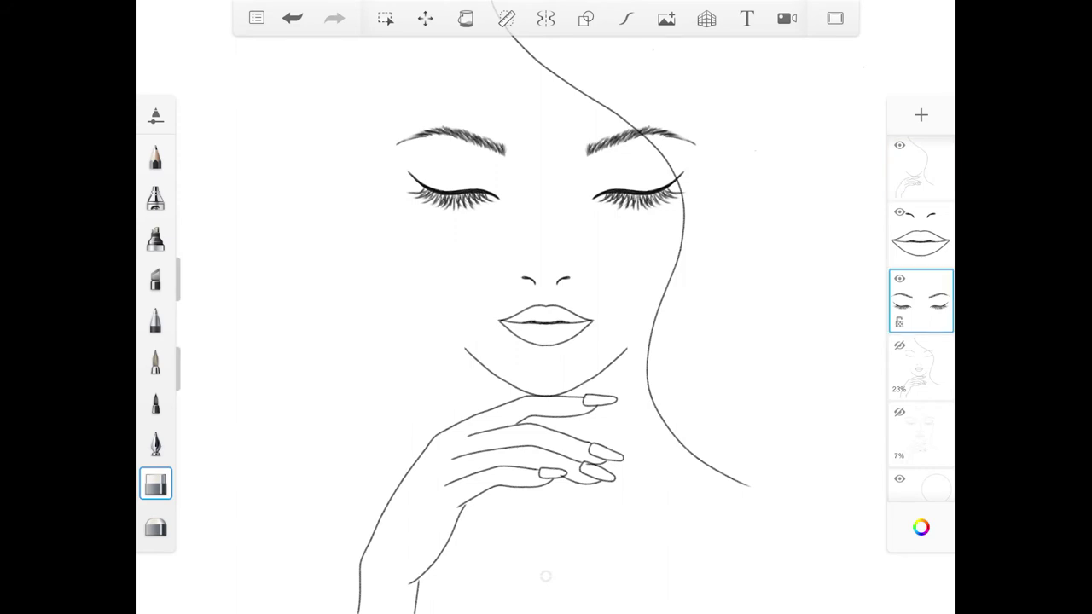
scroll(546, 307, "up", 5)
mouse_move(657, 320)
left_mouse_down()
mouse_move(580, 239)
mouse_move(525, 201)
mouse_move(493, 198)
left_mouse_up()
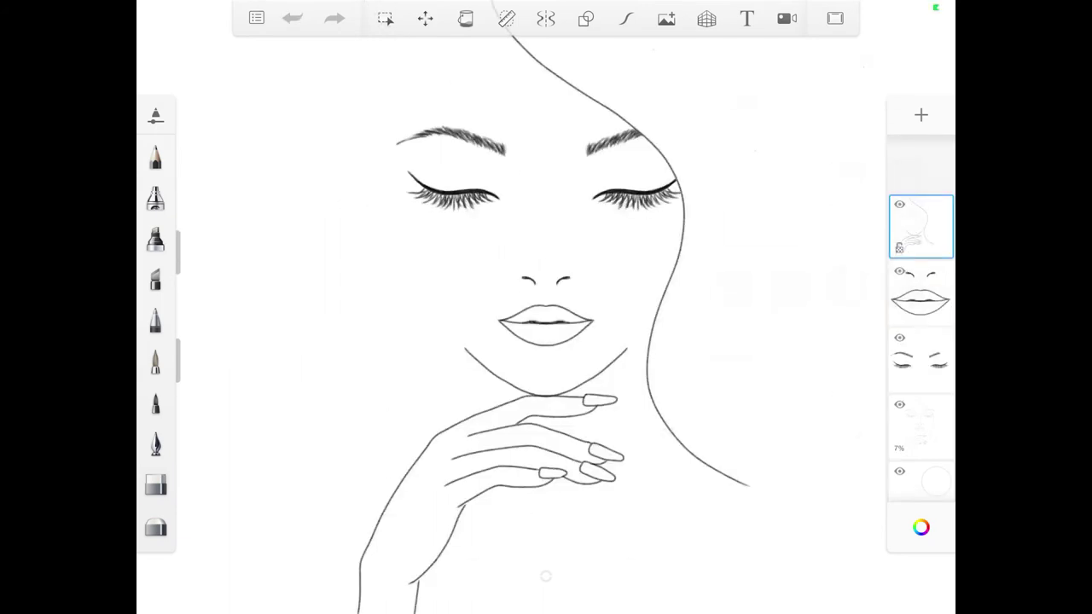
Add a new layer above the sketch and pick a thinner Hatching 2 brush
left_click(920, 427)
left_click(921, 114)
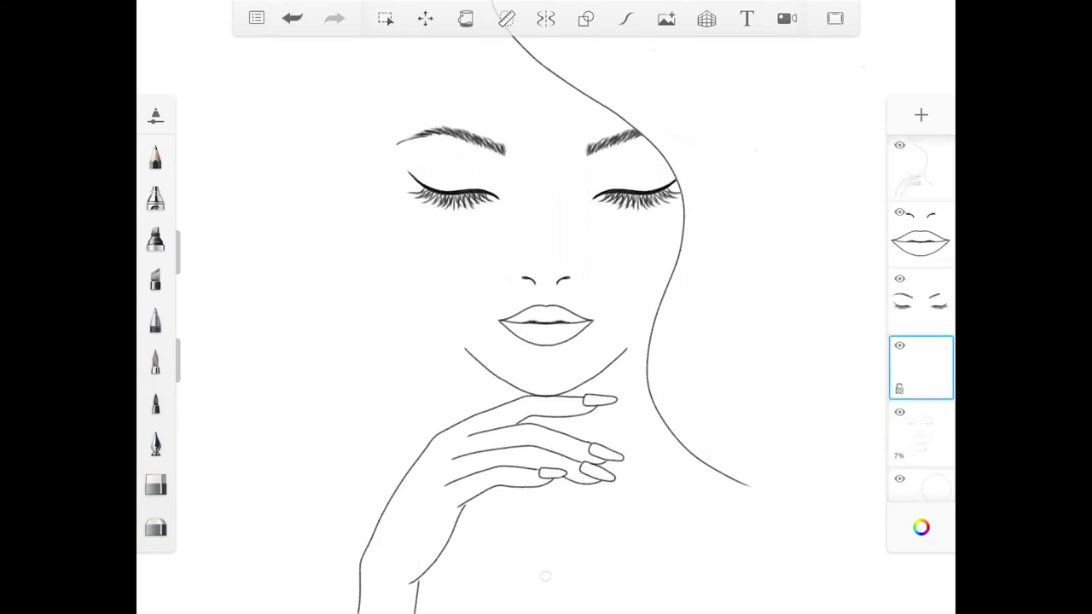
left_click(155, 115)
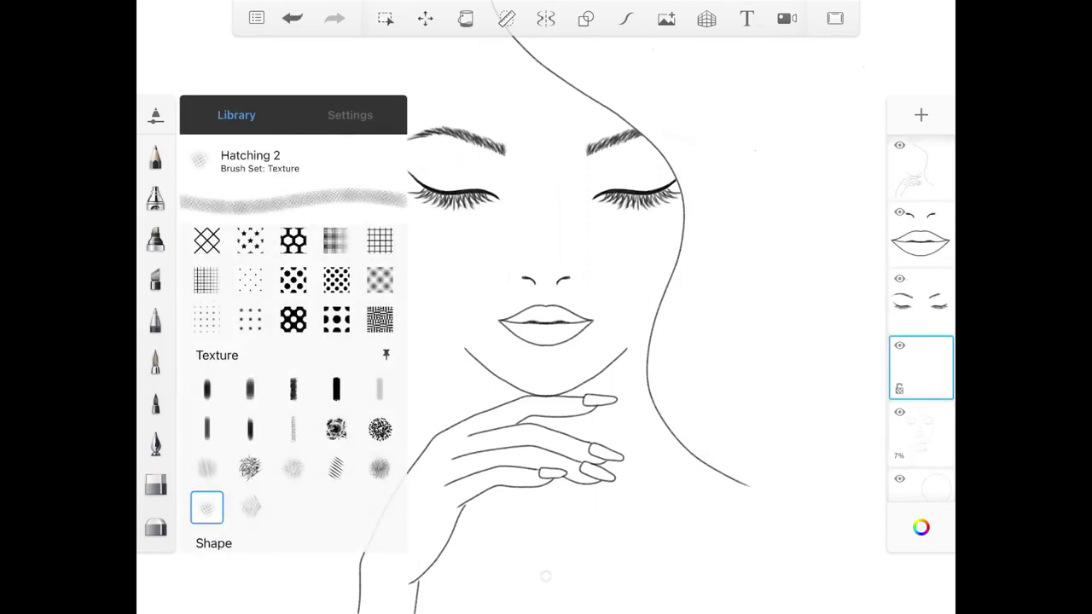
left_click(386, 354)
left_click(350, 114)
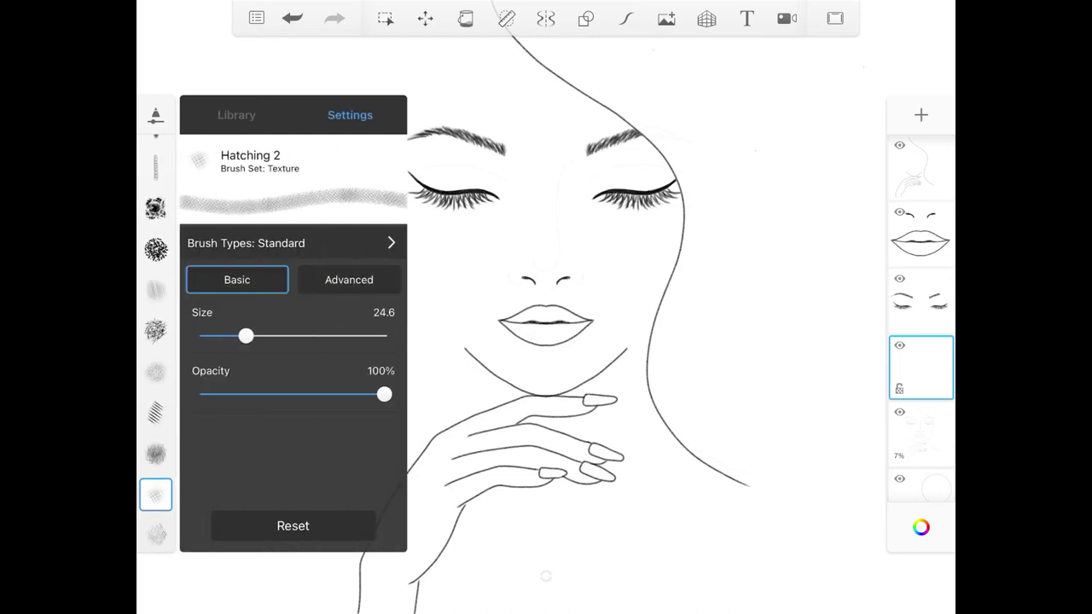
left_click_drag(246, 336, 223, 336)
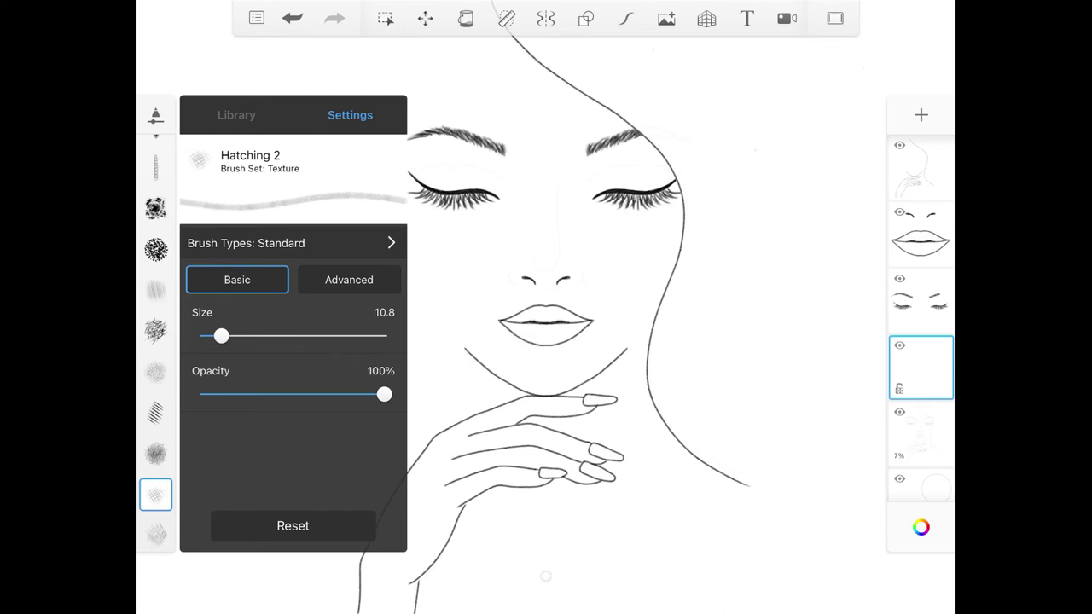
Hatch grey shading along the wrist, under the hand and along the fingers
mouse_move(483, 362)
left_mouse_down()
mouse_move(443, 427)
mouse_move(303, 580)
left_mouse_up()
mouse_move(717, 294)
left_mouse_down()
mouse_move(546, 299)
mouse_move(456, 363)
left_mouse_up()
left_click_drag(845, 302, 772, 294)
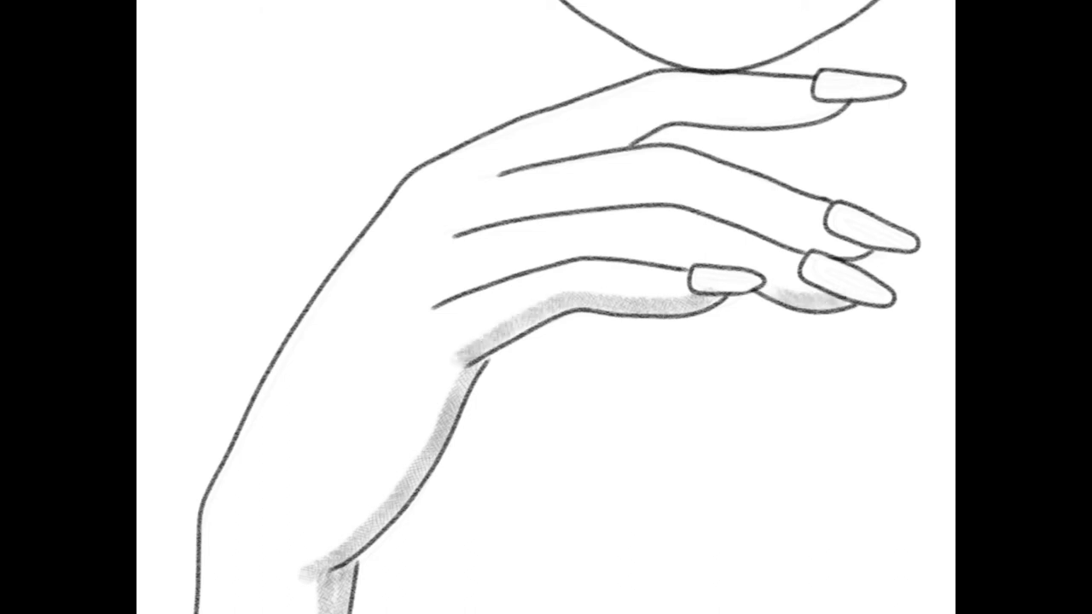
mouse_move(691, 255)
left_mouse_down()
mouse_move(538, 255)
mouse_move(427, 300)
left_mouse_up()
mouse_move(853, 249)
left_mouse_down()
mouse_move(682, 200)
mouse_move(444, 230)
left_mouse_up()
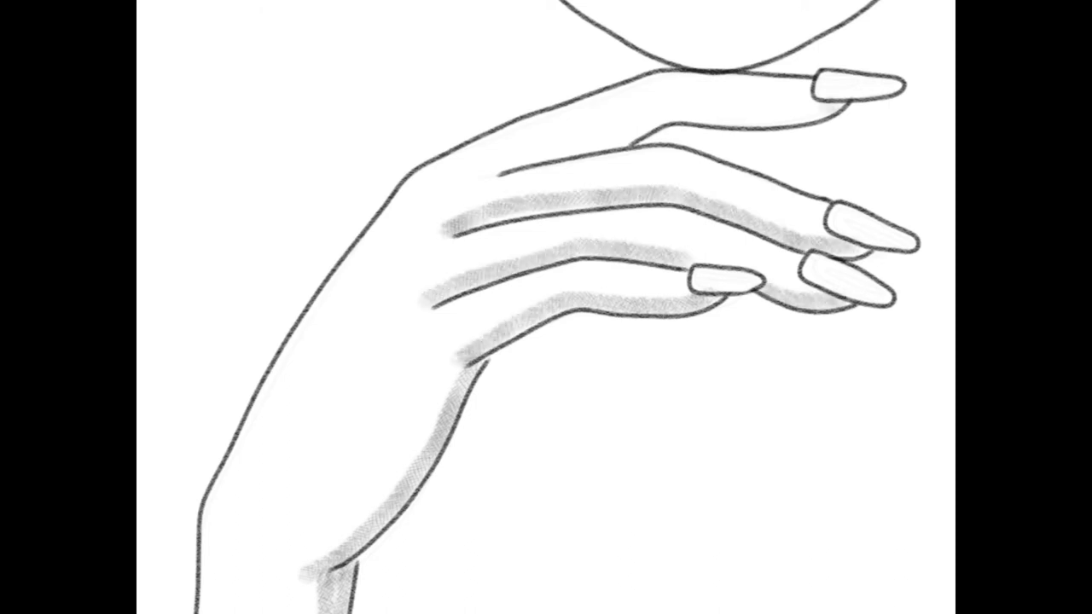
mouse_move(829, 104)
left_mouse_down()
mouse_move(744, 126)
mouse_move(657, 128)
left_mouse_up()
Shade under and across the lower lip, down the nose and around the nostrils
left_click_drag(728, 184, 665, 235)
mouse_move(665, 235)
left_mouse_down()
mouse_move(597, 256)
mouse_move(477, 205)
mouse_move(725, 190)
mouse_move(495, 205)
left_mouse_up()
left_click_drag(712, 169, 670, 189)
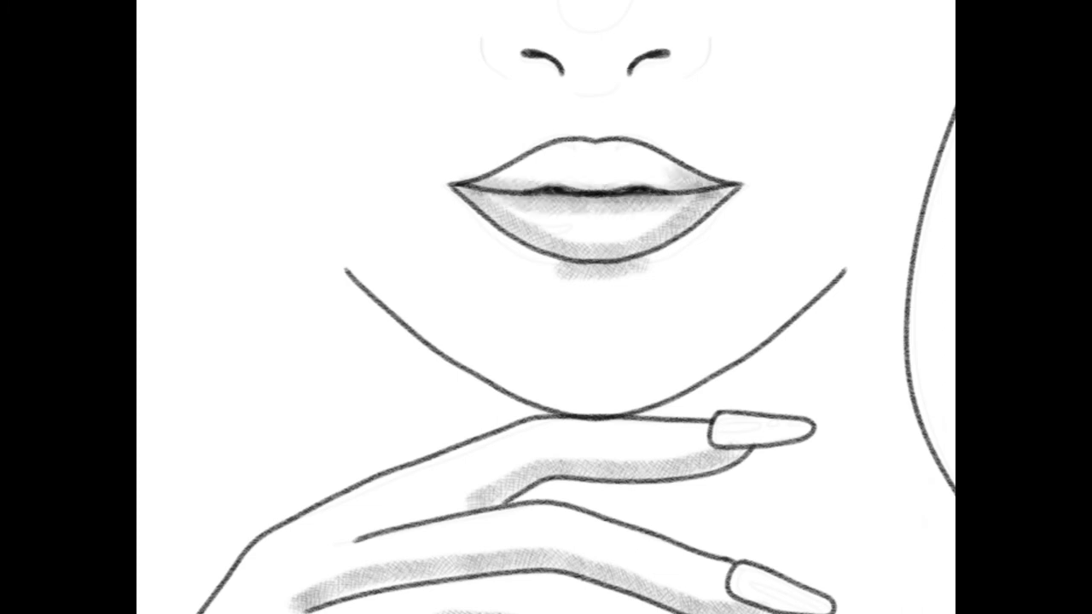
mouse_move(582, 132)
left_mouse_down()
mouse_move(525, 311)
mouse_move(467, 331)
left_mouse_up()
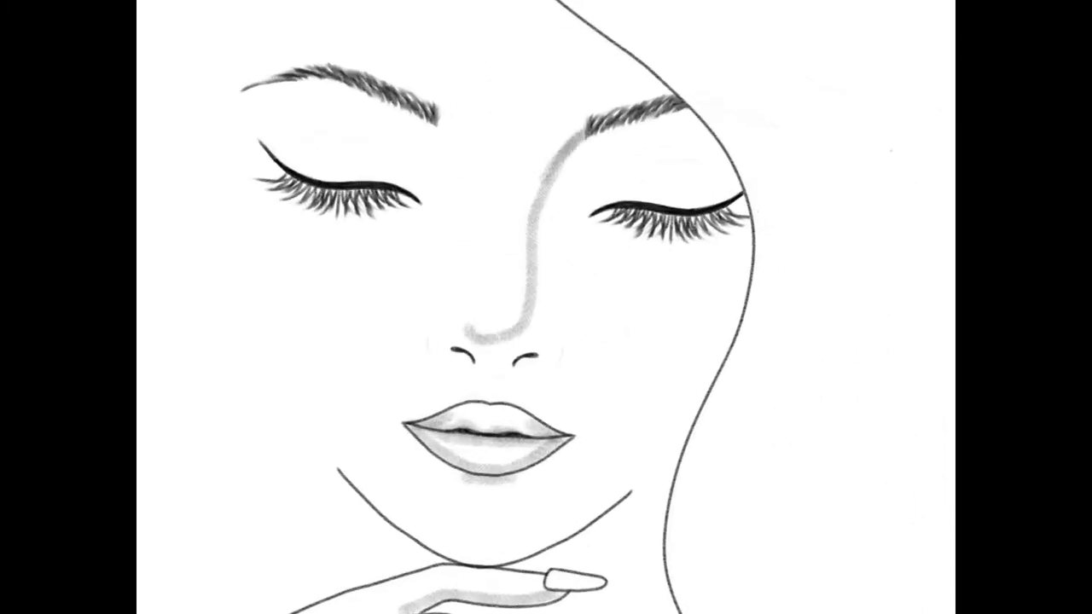
left_click_drag(546, 175, 504, 375)
left_click_drag(435, 331, 439, 360)
left_click_drag(557, 337, 550, 367)
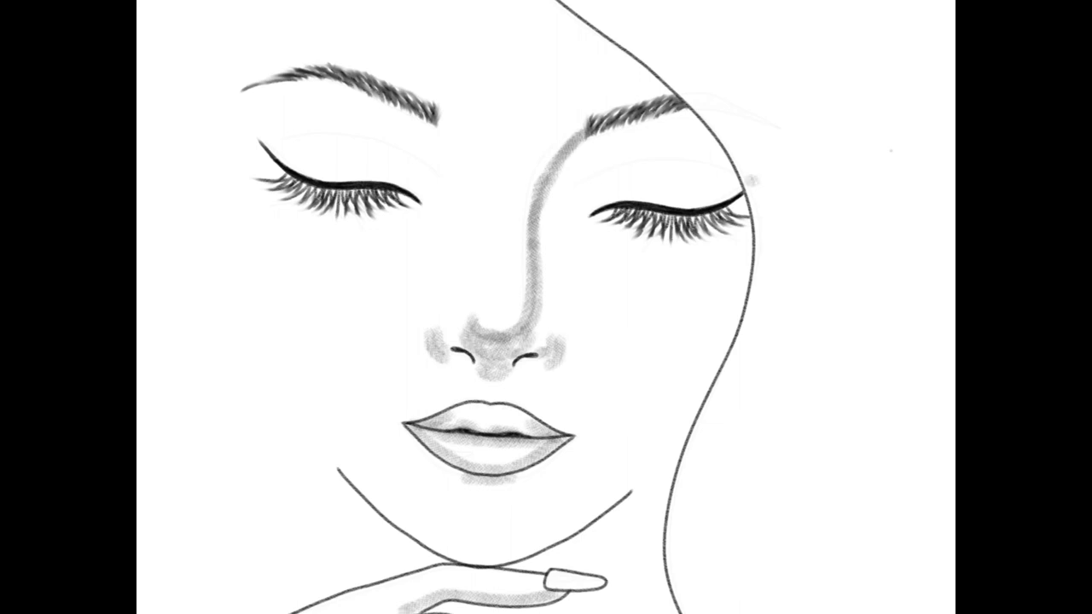
Shade the eyelid creases, along the hair curve and the cheek beside it
left_click_drag(588, 175, 751, 175)
left_click_drag(631, 158, 755, 200)
left_click_drag(260, 137, 401, 149)
left_click_drag(546, 307, 469, 426)
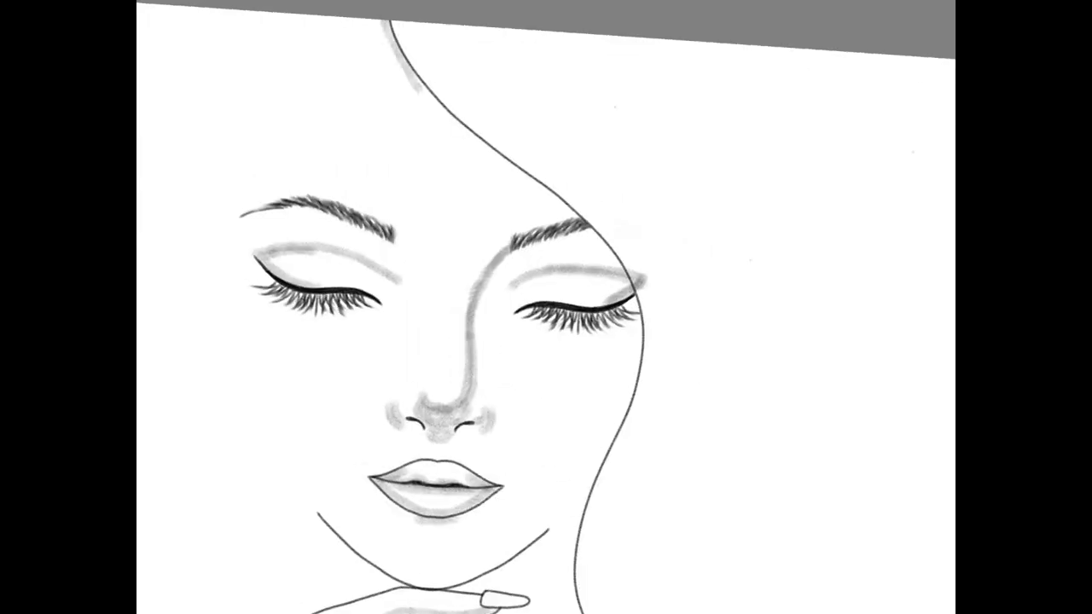
left_click_drag(418, 89, 521, 175)
mouse_move(636, 303)
left_mouse_down()
mouse_move(632, 396)
mouse_move(580, 486)
left_mouse_up()
Select the Smudge Pen, pin the Basic brush set, and shrink its size to about 20
left_click(155, 494)
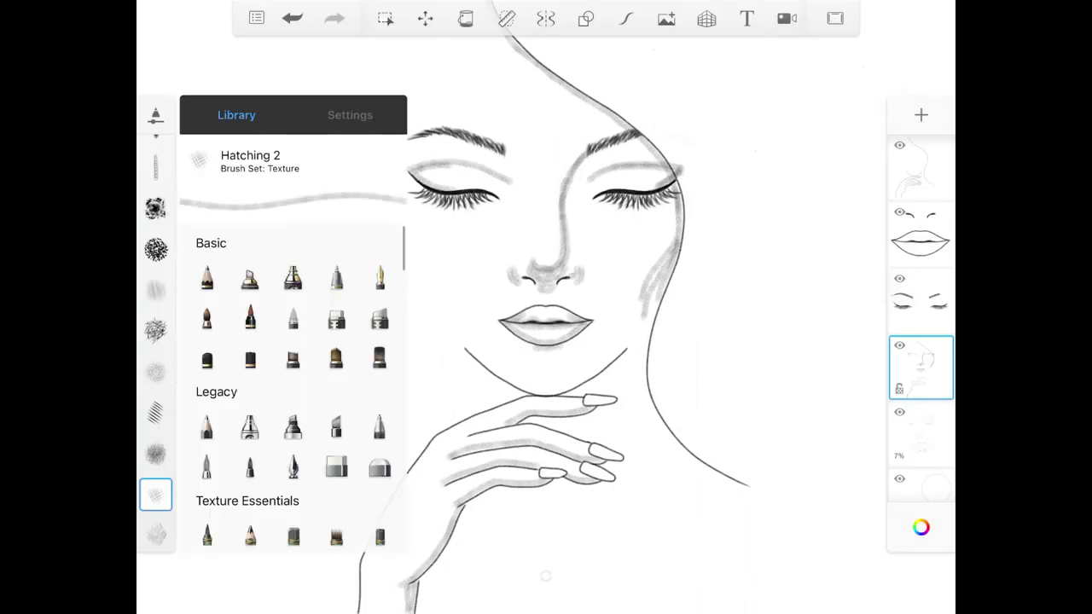
left_click(292, 315)
left_click(386, 242)
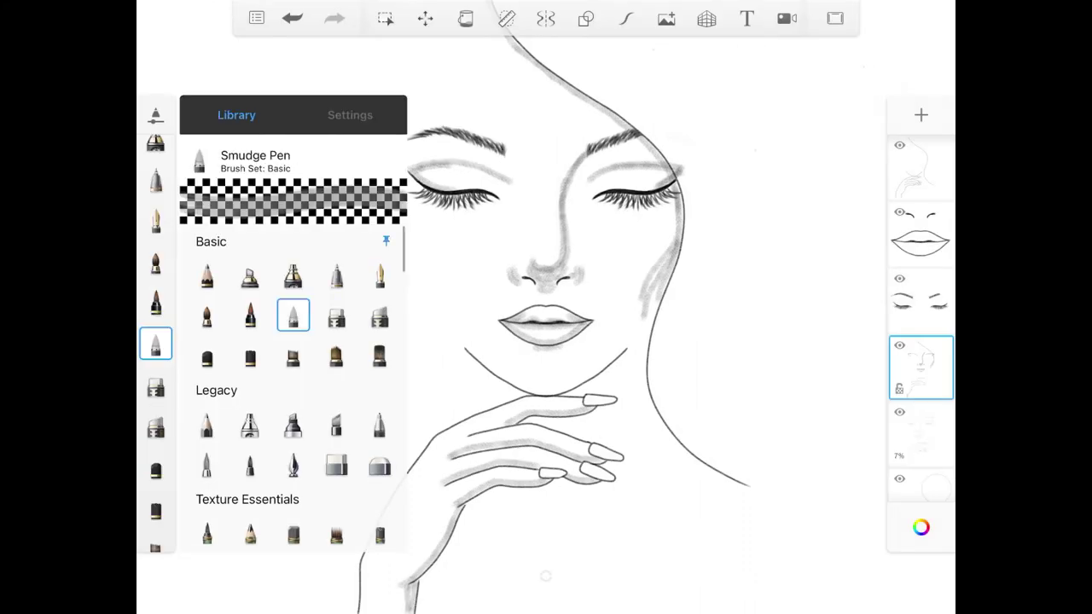
left_click(350, 114)
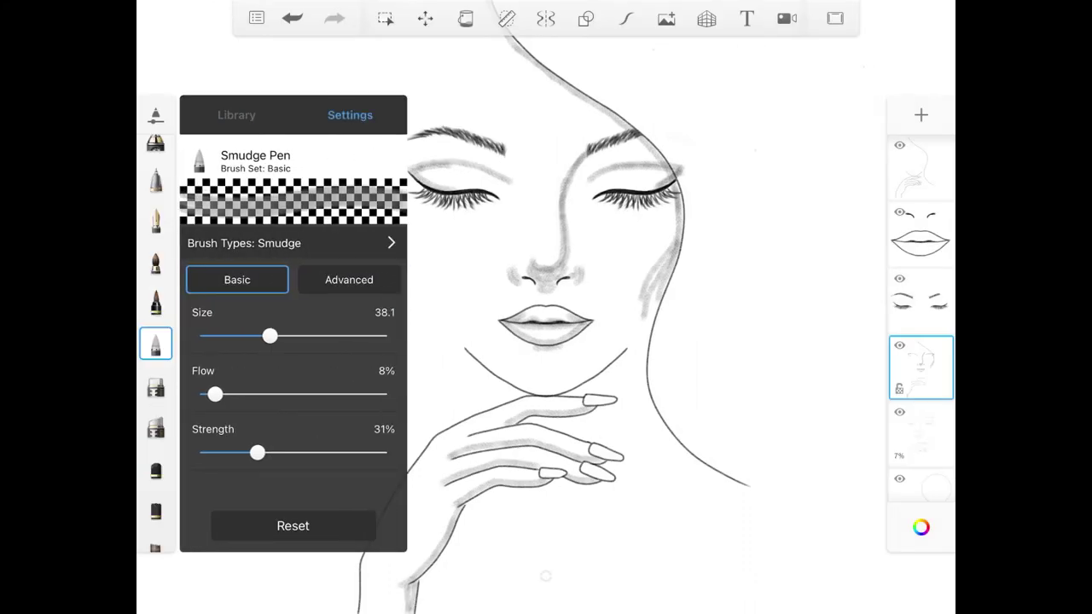
left_click_drag(270, 335, 238, 335)
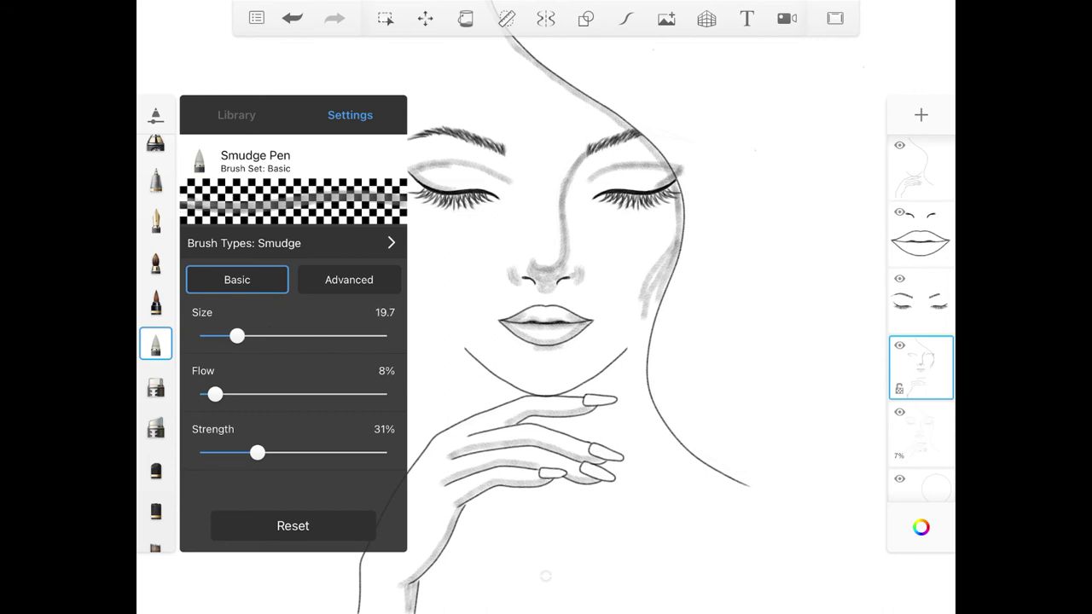
left_click(155, 344)
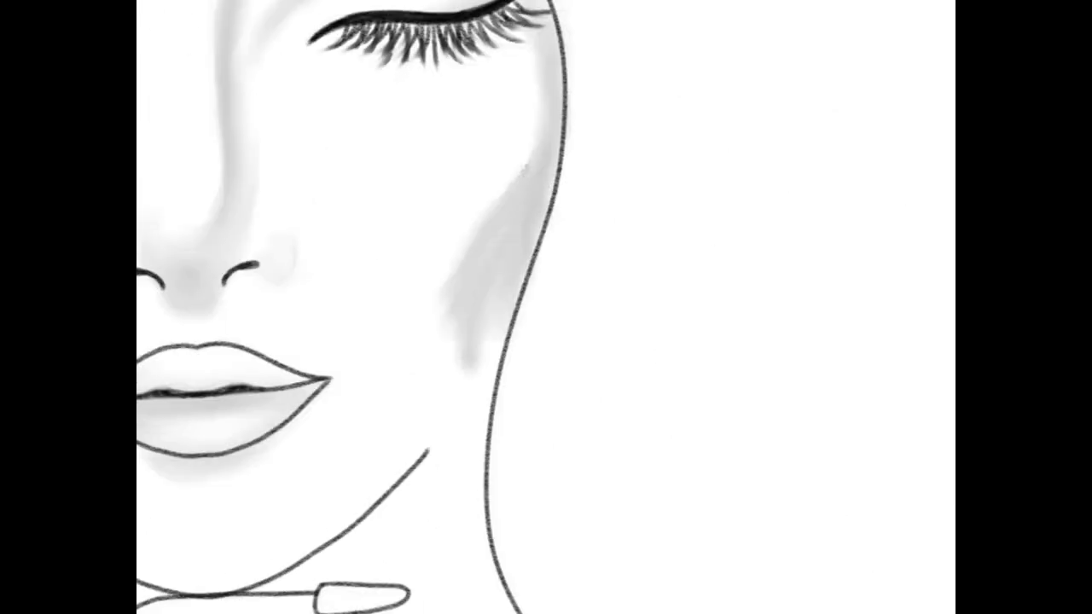
left_click(155, 344)
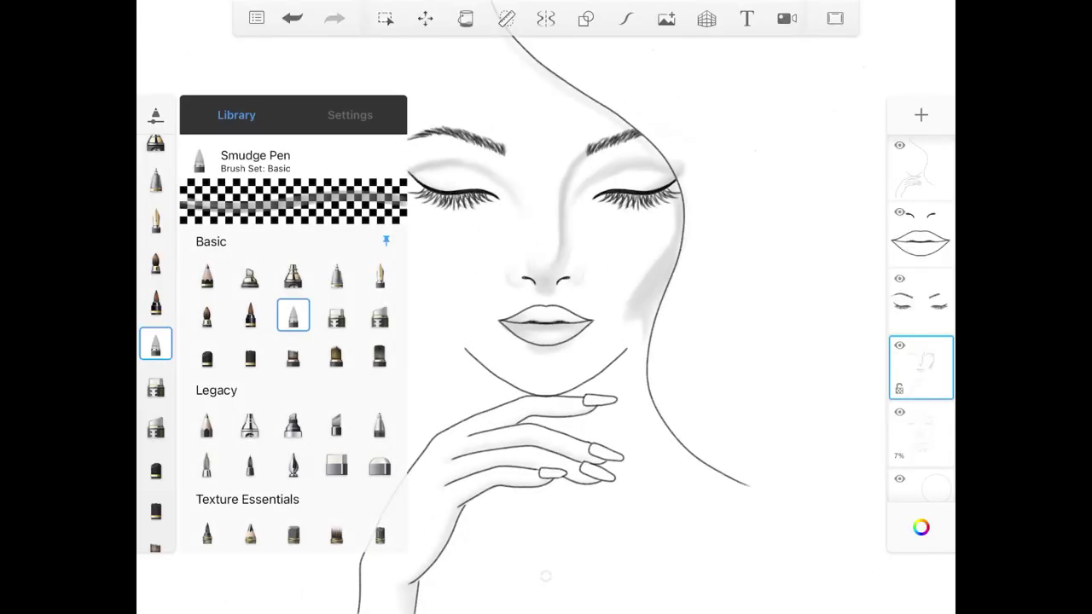
Select the Legacy Soft Eraser and reset its settings to defaults
left_click(380, 466)
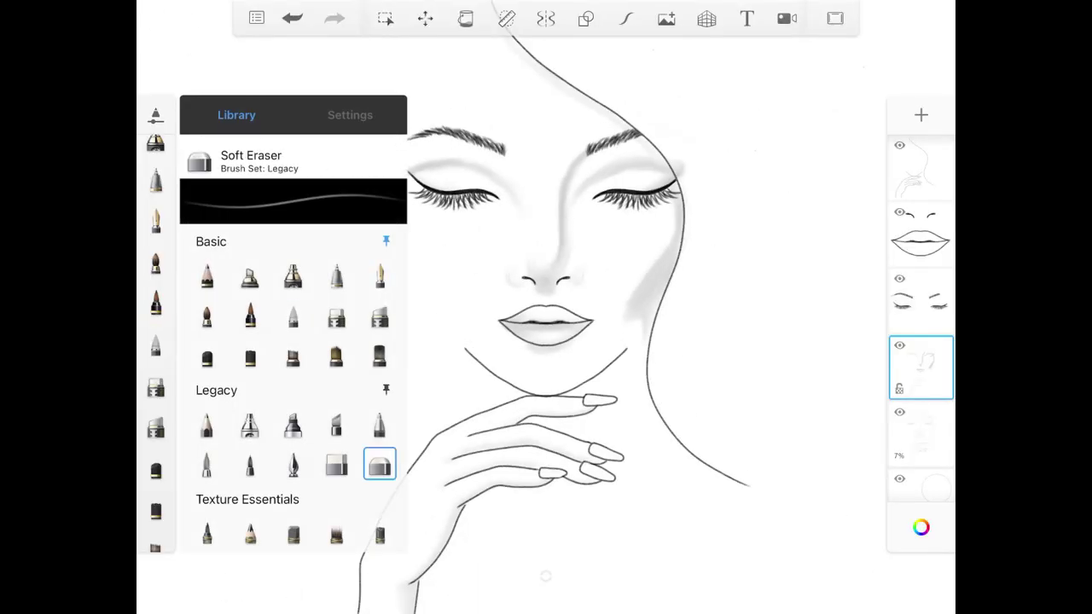
left_click(350, 115)
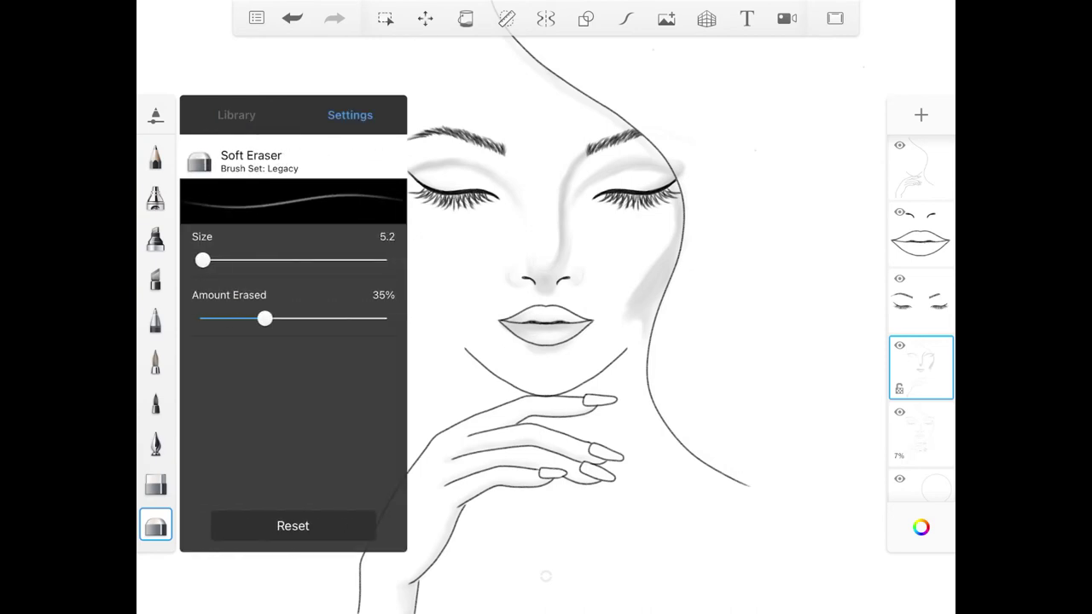
left_click(293, 526)
left_click(595, 343)
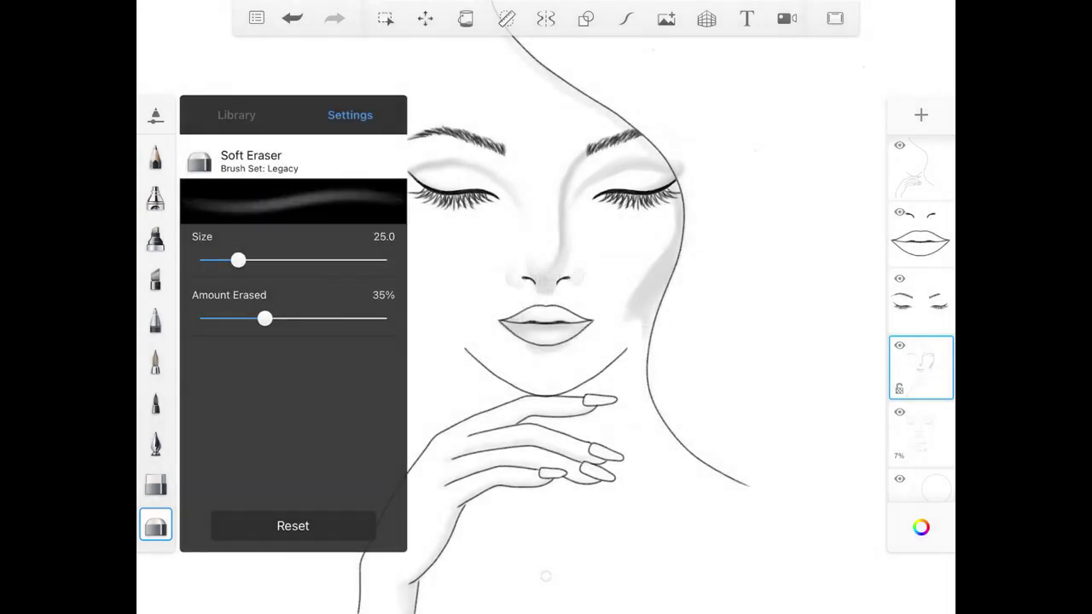
left_click(156, 525)
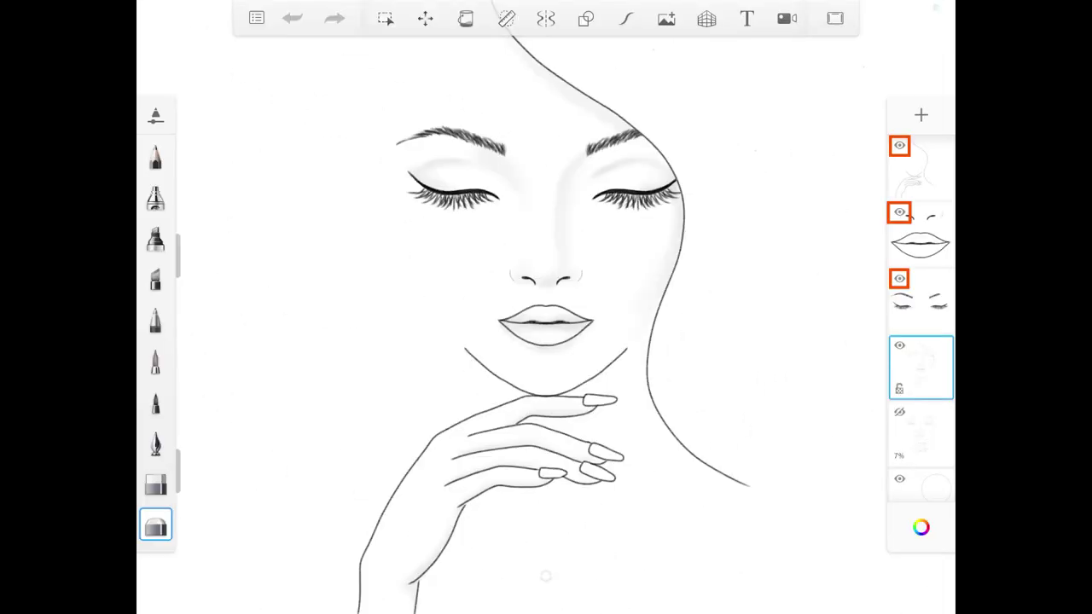
Hide the hand/neck/hair, lips/nose, and eyes/eyebrows line layers to check the shading alone
left_click(899, 145)
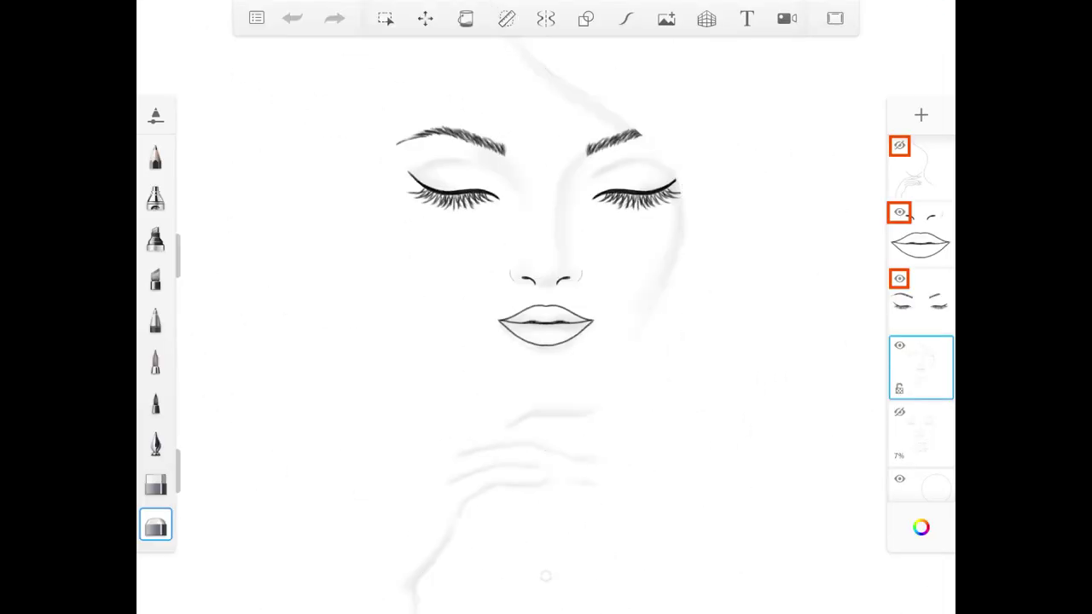
left_click(899, 211)
left_click(899, 278)
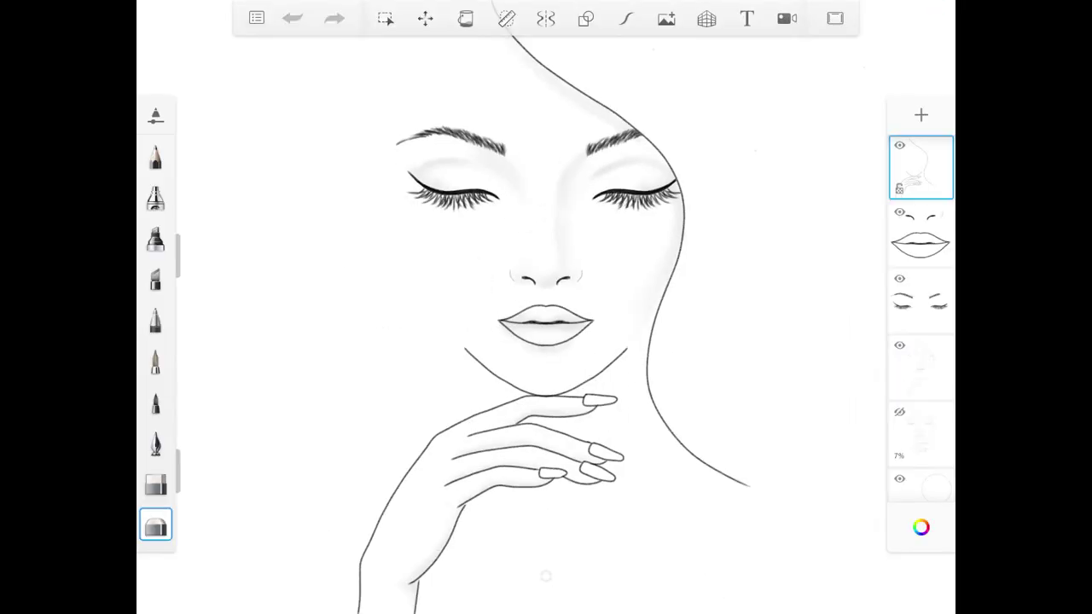
Pick the deep red Copic R29 as the current colour
left_click(921, 527)
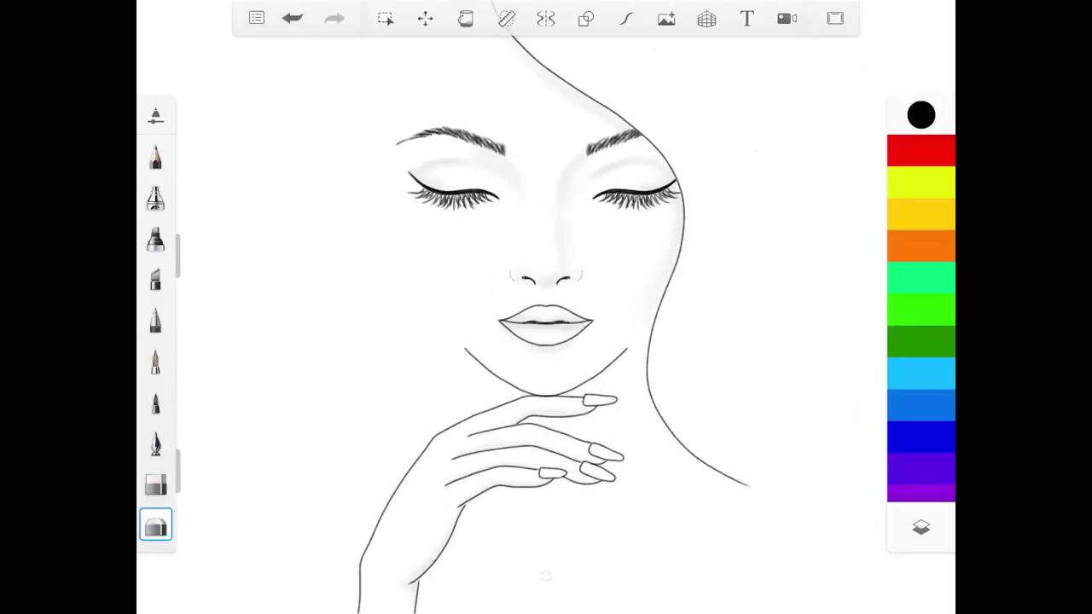
left_click(155, 403)
left_click(921, 114)
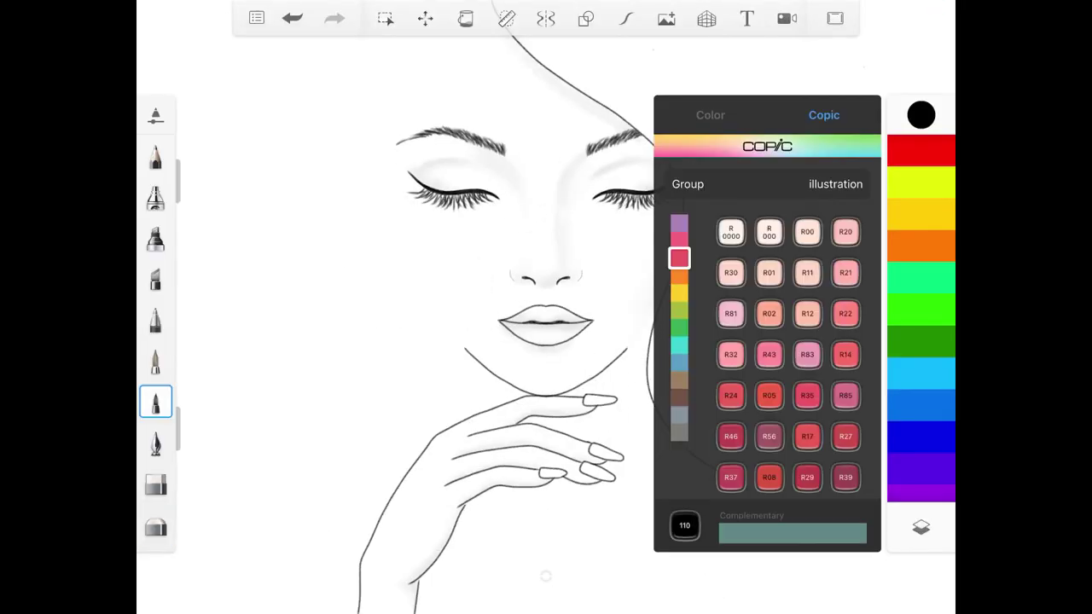
left_click(807, 477)
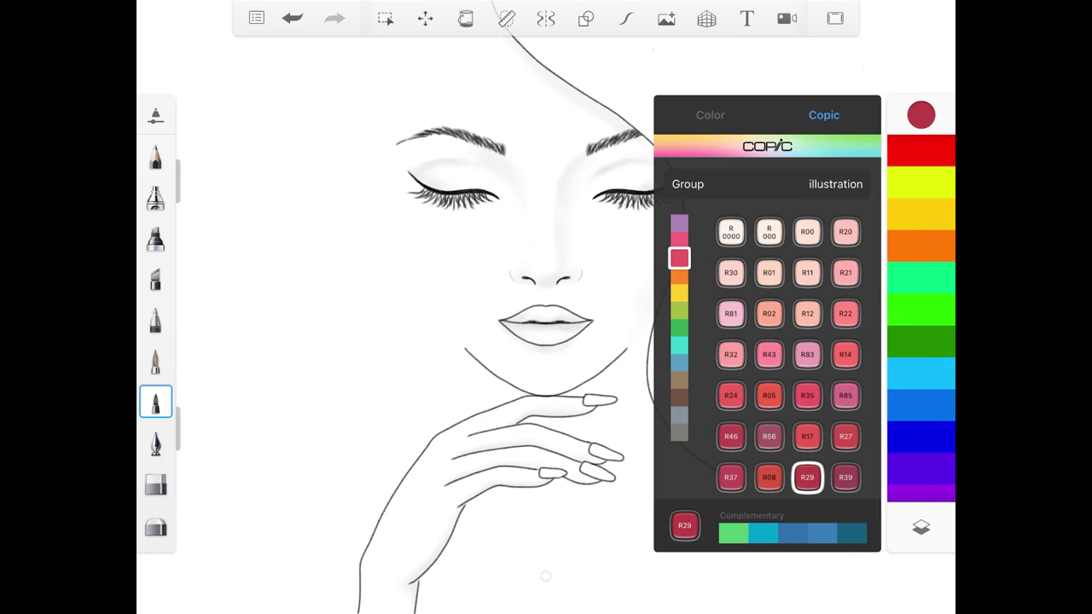
left_click(155, 527)
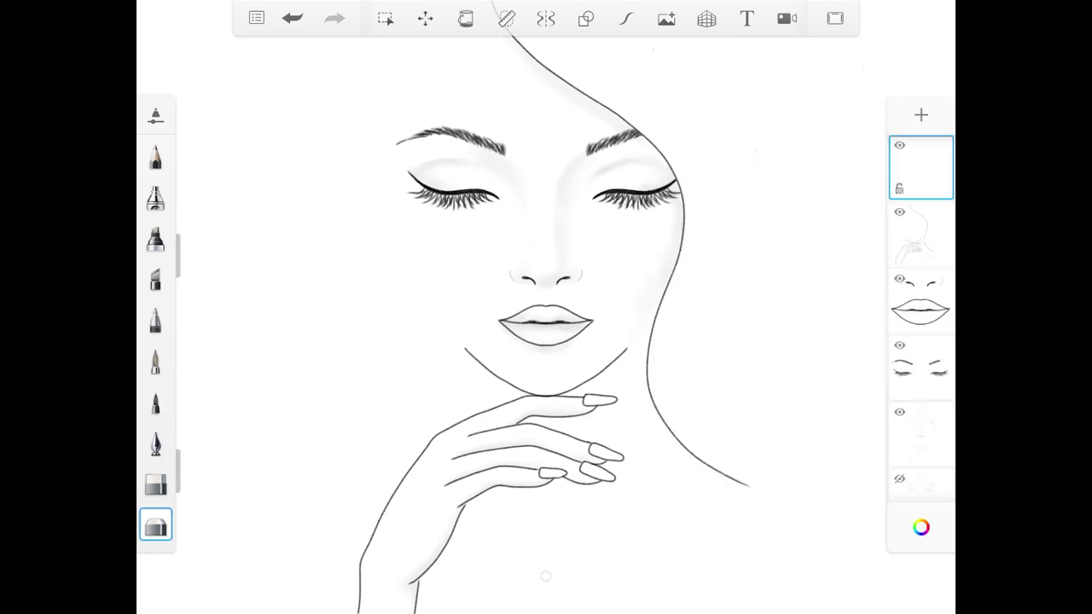
Switch to the Felt Tip Pen brush and review its settings
left_click(155, 403)
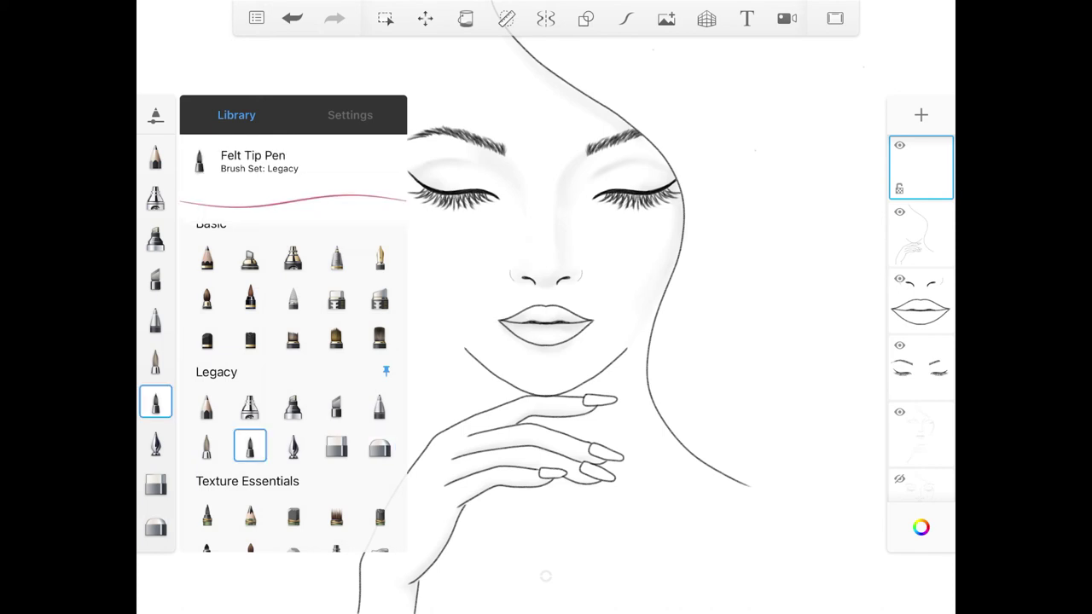
left_click(350, 115)
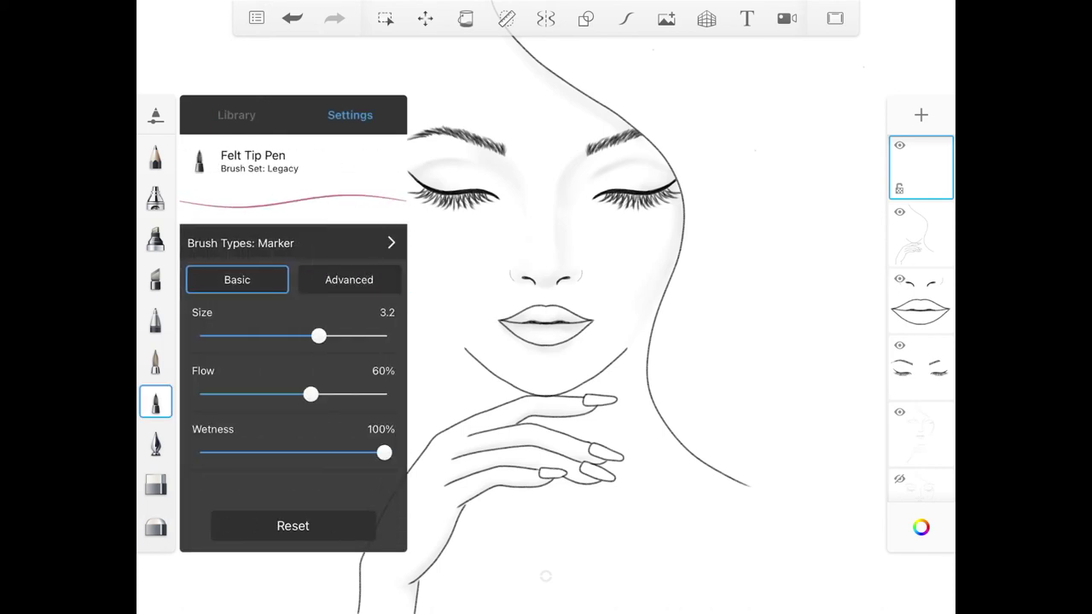
left_click(155, 403)
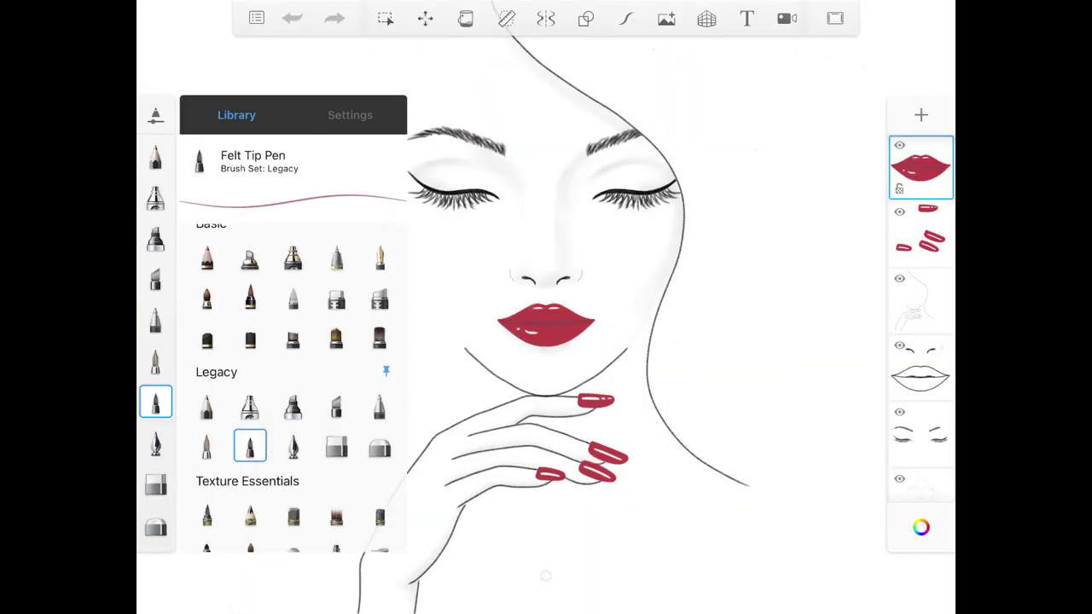
left_click(350, 115)
left_click_drag(317, 336, 384, 335)
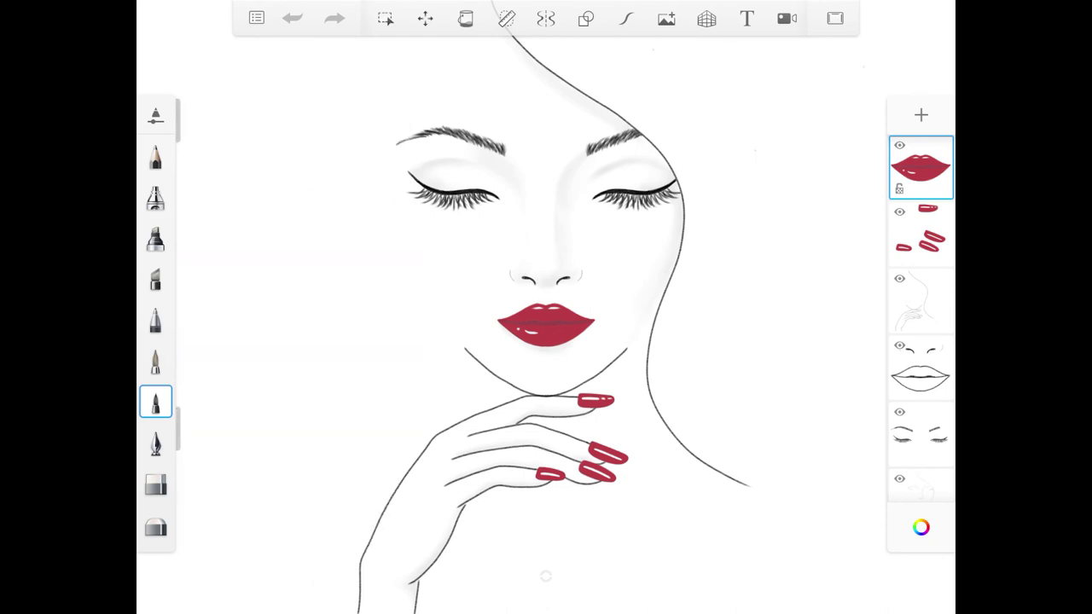
scroll(546, 325, "up", 5)
scroll(546, 325, "up", 3)
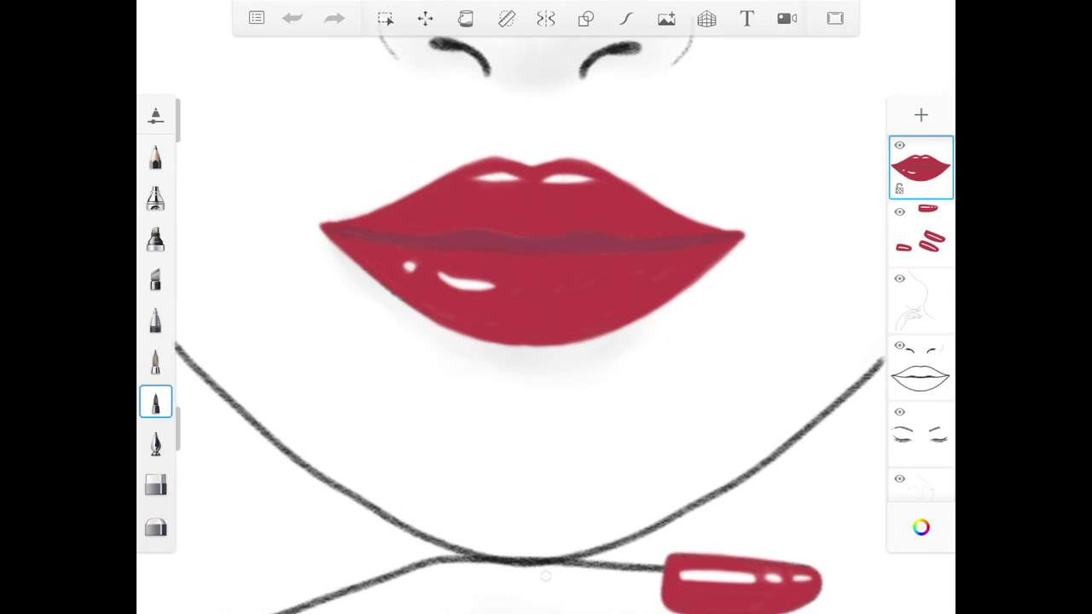
mouse_move(341, 314)
left_mouse_down()
mouse_move(397, 333)
mouse_move(768, 256)
mouse_move(810, 218)
left_mouse_up()
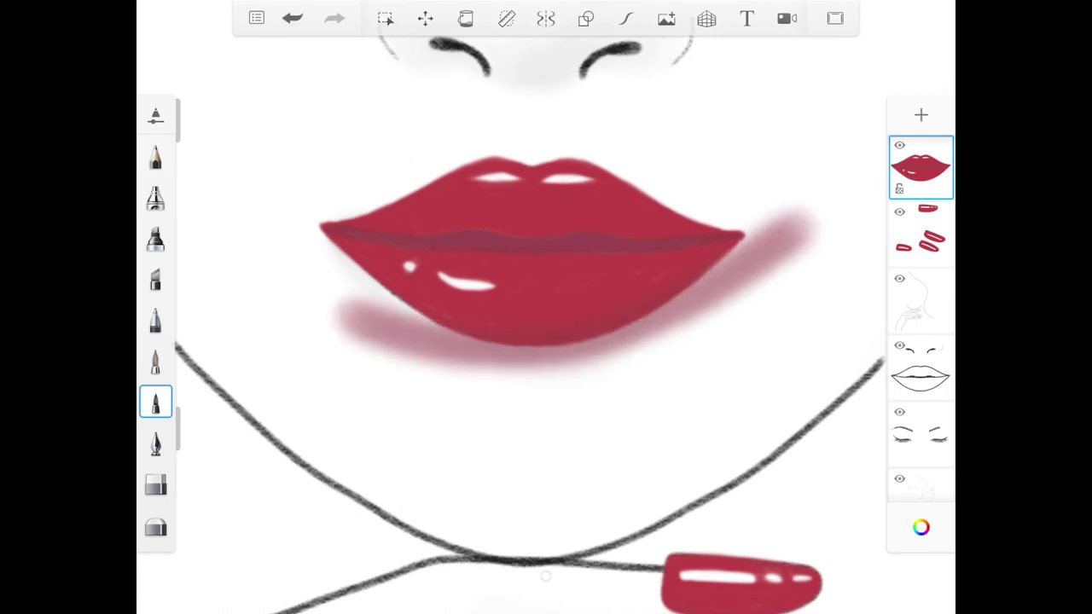
key("ctrl+z")
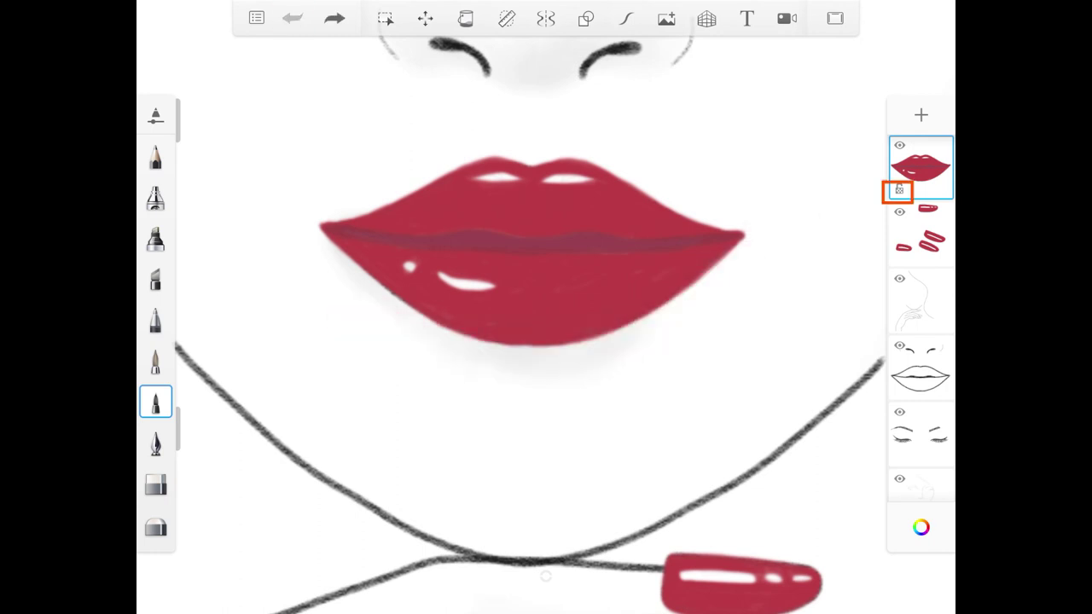